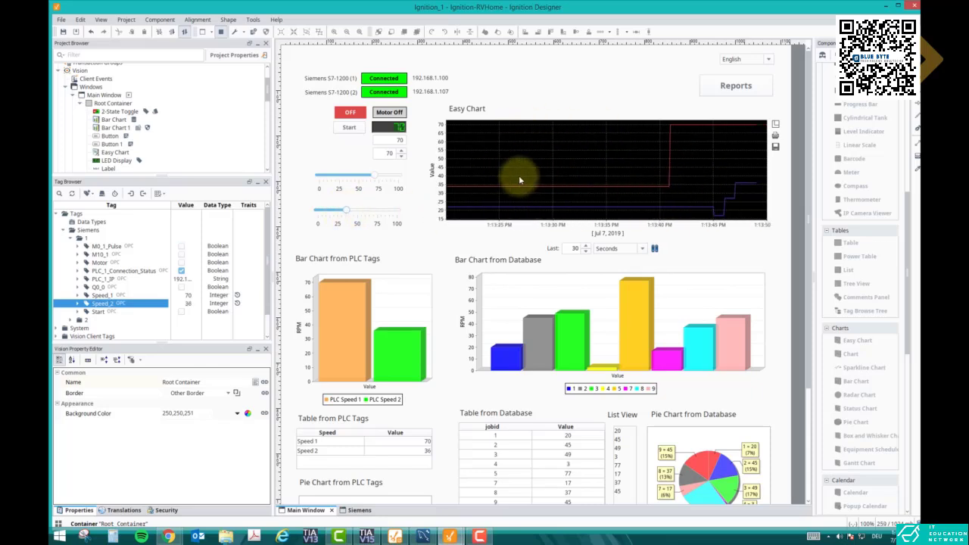
Add an Easy Chart below the tables in the Siemens window and resize it to about 675 × 251 pixels
left_click(357, 511)
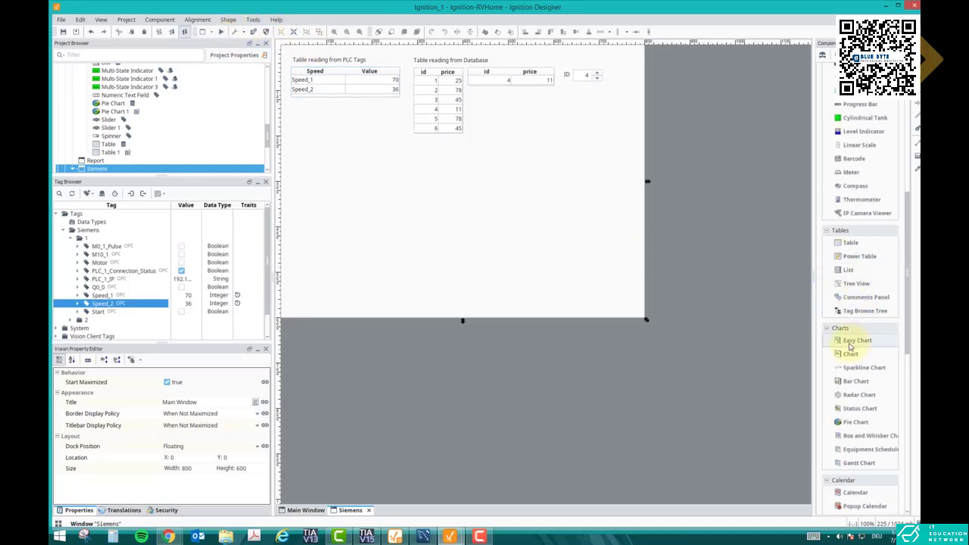
left_click_drag(854, 340, 448, 198)
left_click_drag(511, 247, 367, 210)
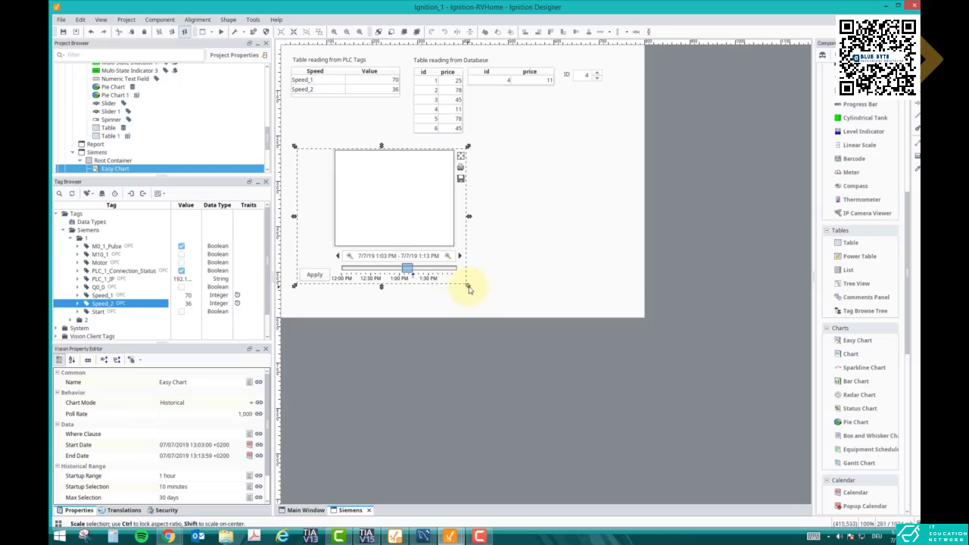
left_click_drag(468, 286, 606, 272)
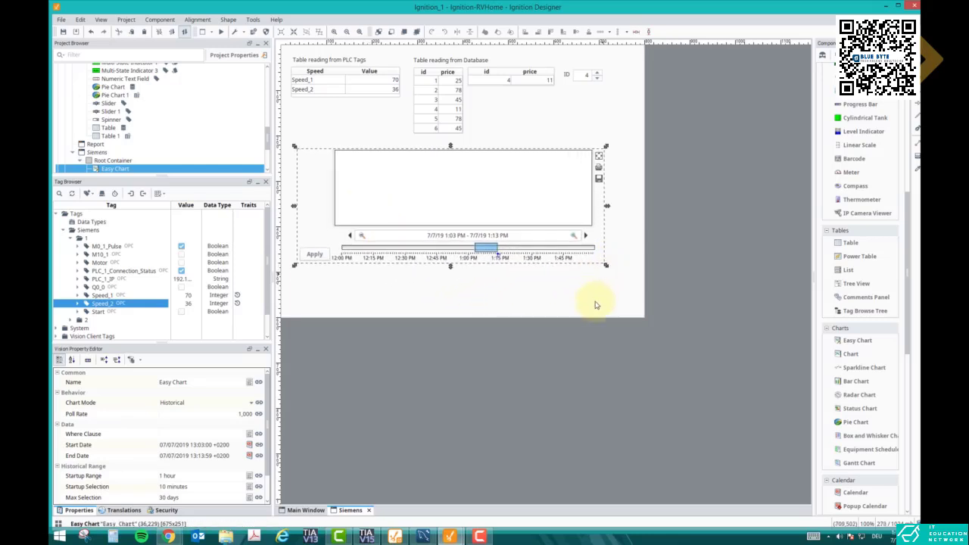
Extend the Siemens window's root container downward and move the Easy Chart slightly lower to leave room for a caption
left_click(468, 323)
left_click_drag(462, 321, 467, 475)
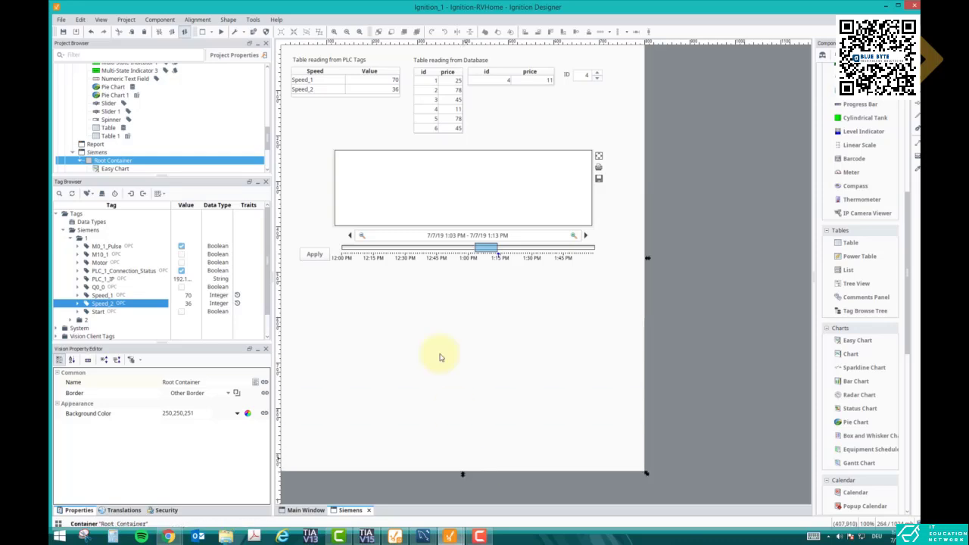
left_click_drag(411, 232, 408, 249)
Duplicate the "Table reading from PLC Tags" label, place the copy above the chart and change its text to "Easy Charts"
left_click(333, 61)
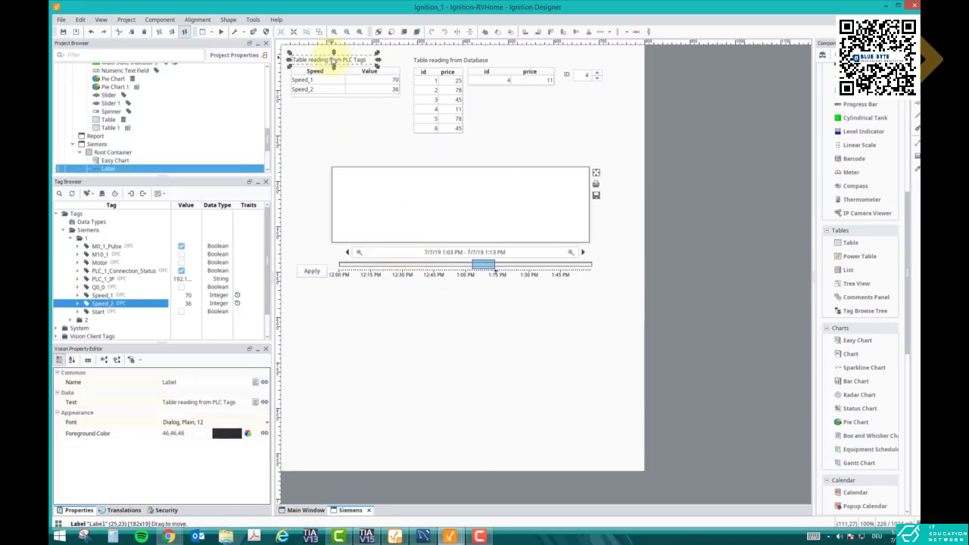
key("ctrl+c")
key("ctrl+v")
left_click(336, 144)
left_click_drag(344, 153, 300, 161)
double_click(321, 157)
type("Ea")
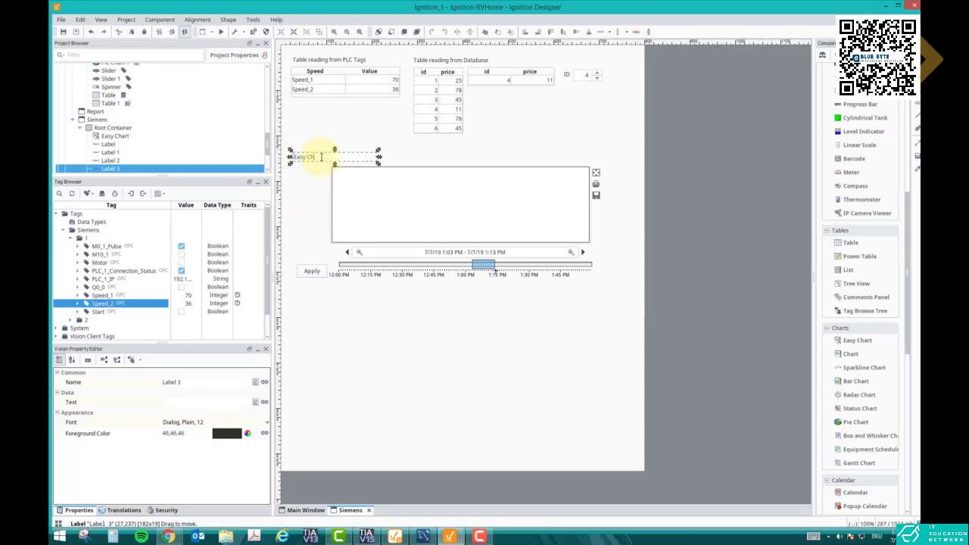
left_click(359, 188)
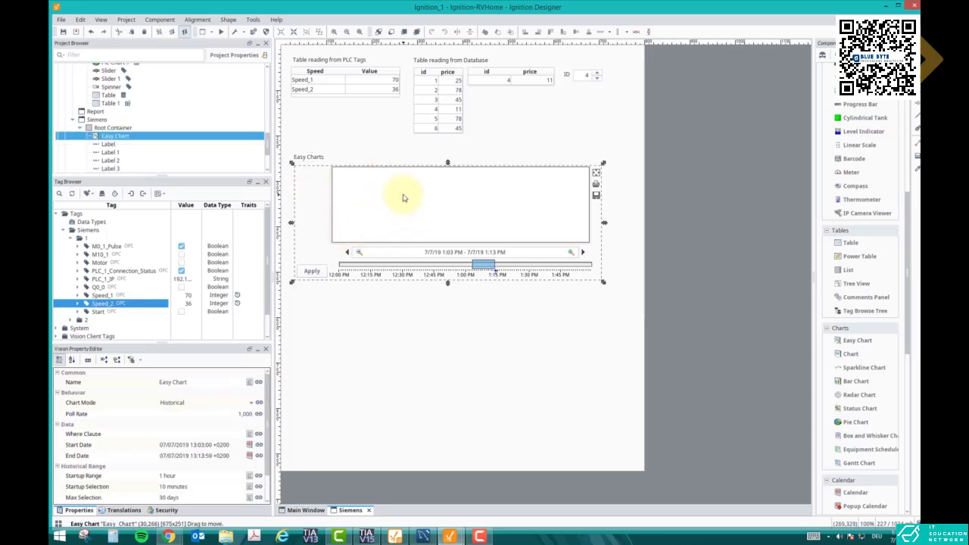
Add the Speed_1 tag to the Easy Chart as a pen and shift the range to 1:10 PM–1:20 PM in preview mode
left_click_drag(110, 296, 395, 225)
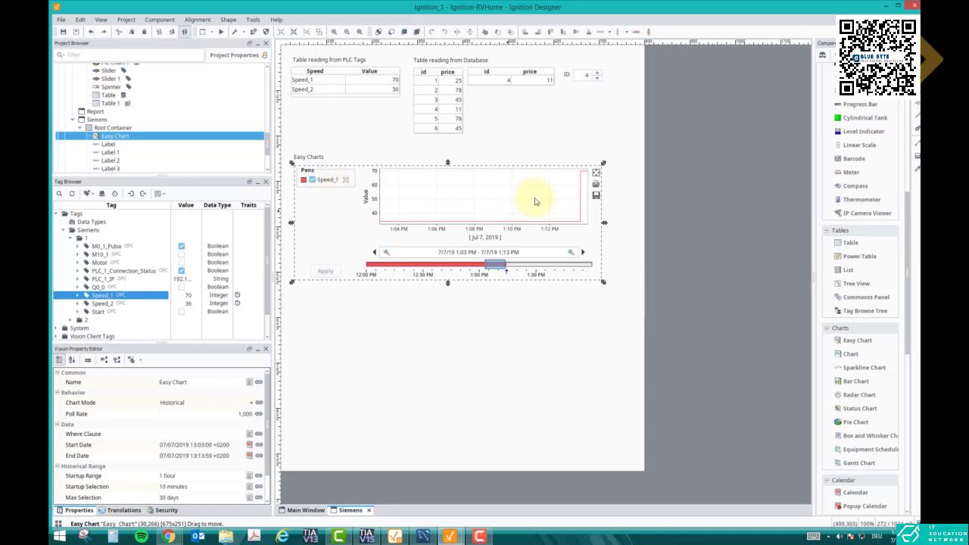
left_click(221, 34)
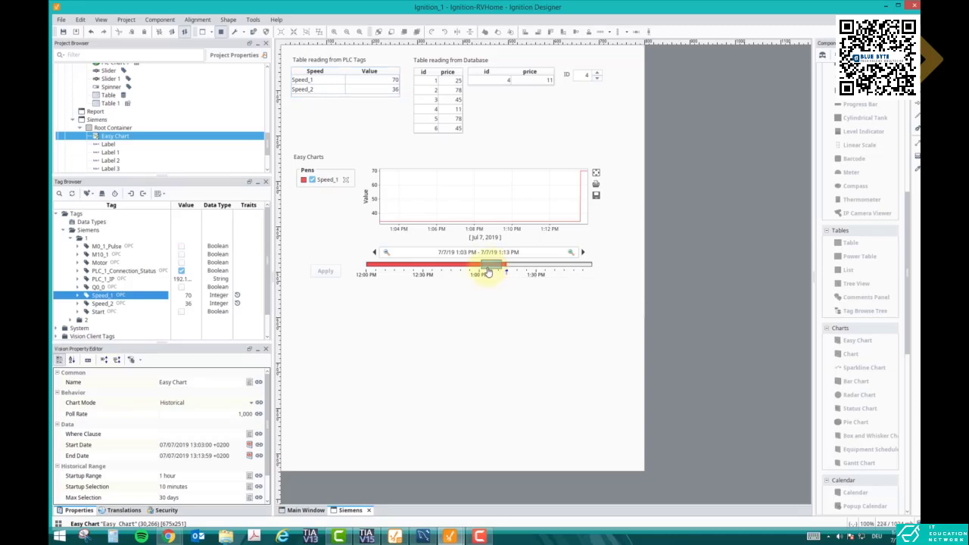
left_click_drag(489, 271, 510, 271)
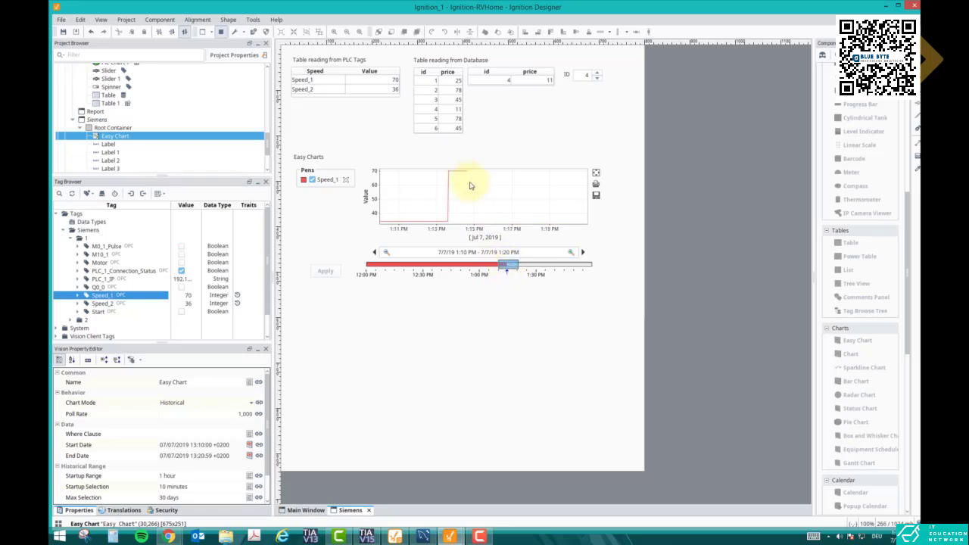
Switch to TIA Portal, modify the Speed_1 monitor value in the Ignition data block to 67, and return to Ignition Designer
left_click(366, 536)
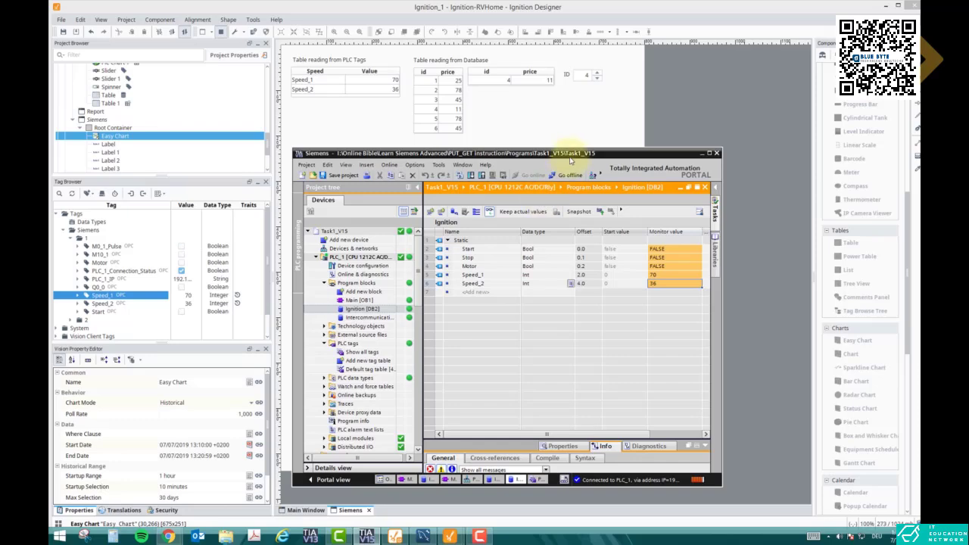
left_click_drag(570, 159, 547, 304)
left_click(638, 422)
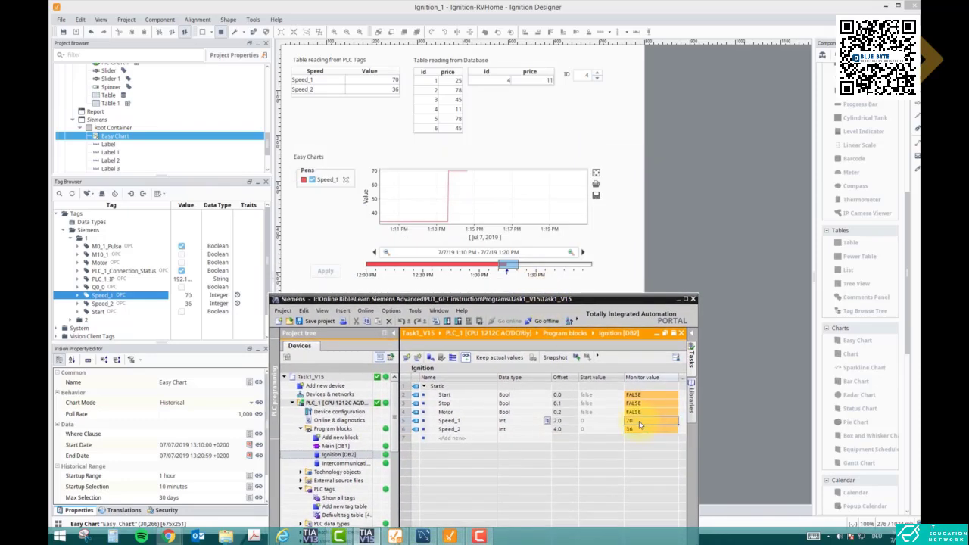
double_click(639, 424)
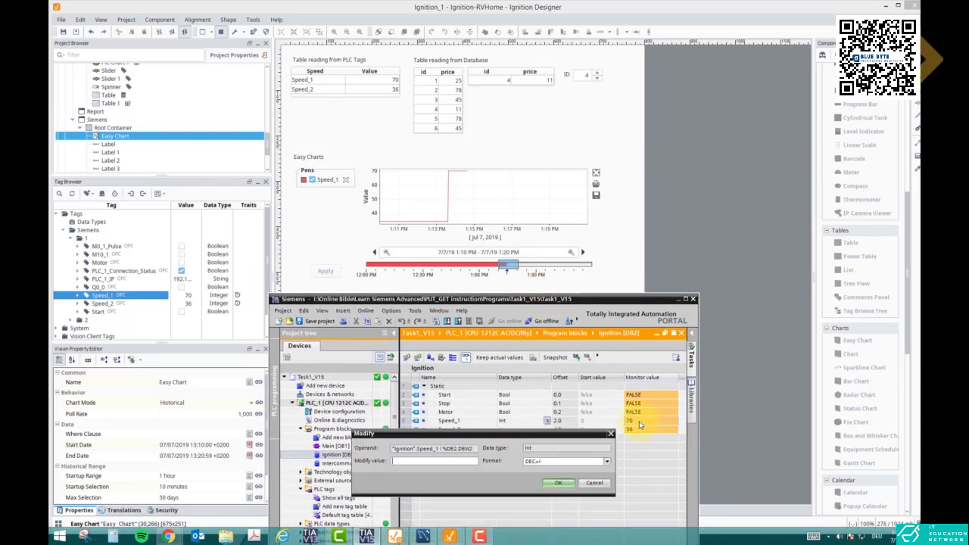
left_click(560, 482)
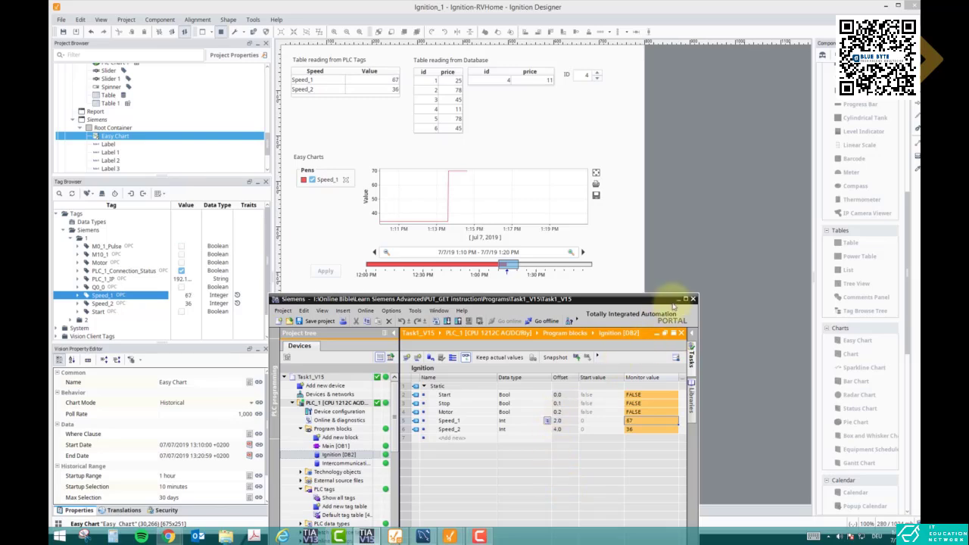
left_click(678, 299)
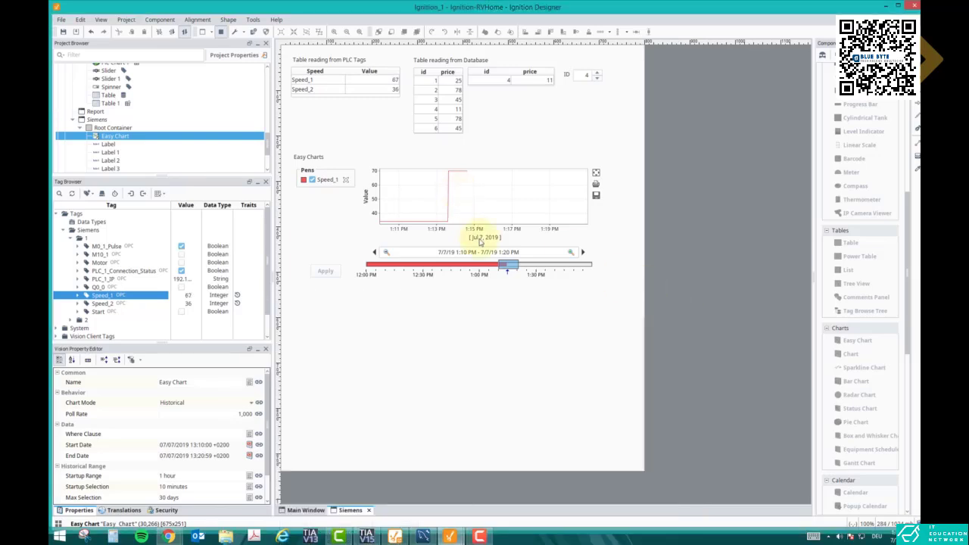
View the chart's 1:09 PM–1:19 PM range, leave preview mode and look at its pens in the Easy Chart Customizer
mouse_move(509, 267)
left_mouse_down()
mouse_move(493, 265)
mouse_move(520, 267)
mouse_move(505, 270)
left_mouse_up()
left_click(221, 31)
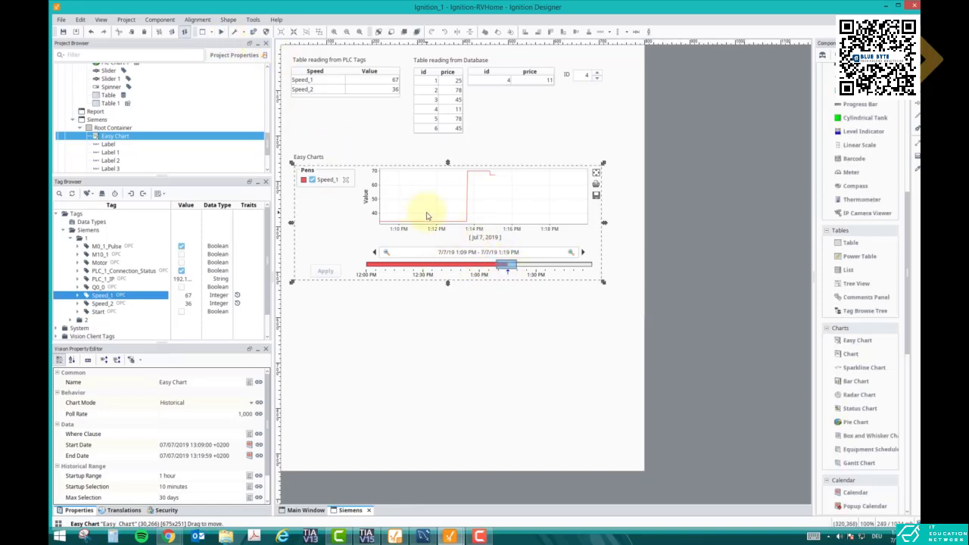
double_click(427, 215)
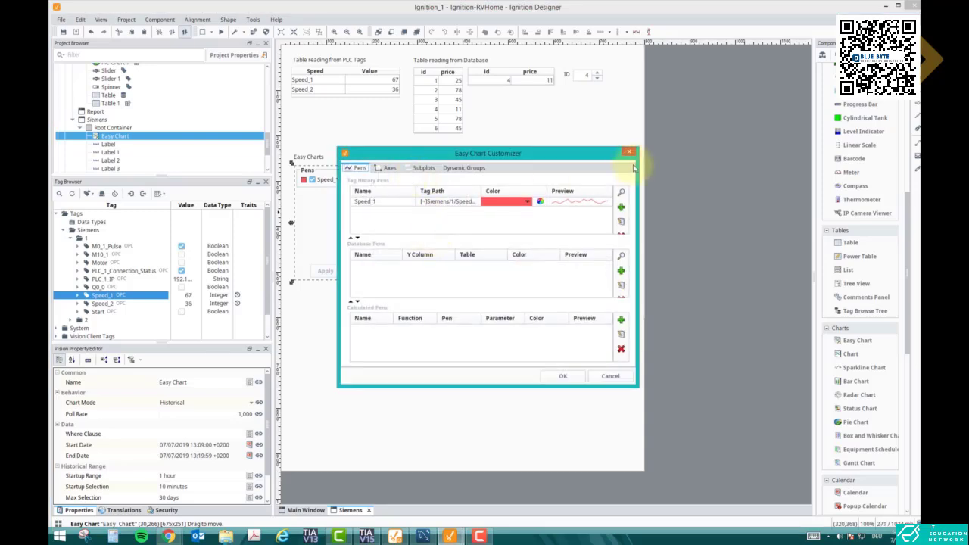
left_click(629, 154)
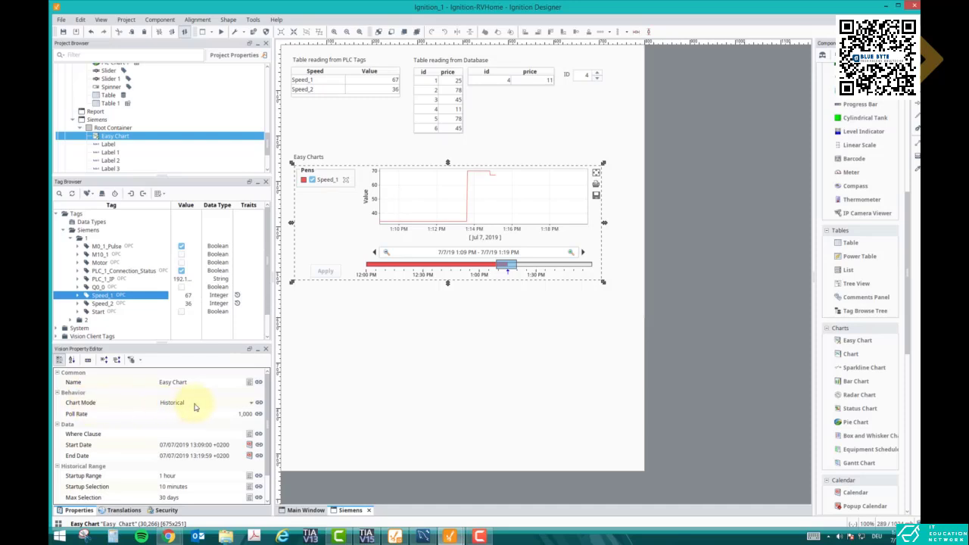
Set the Easy Chart's chart mode to Realtime
left_click(247, 405)
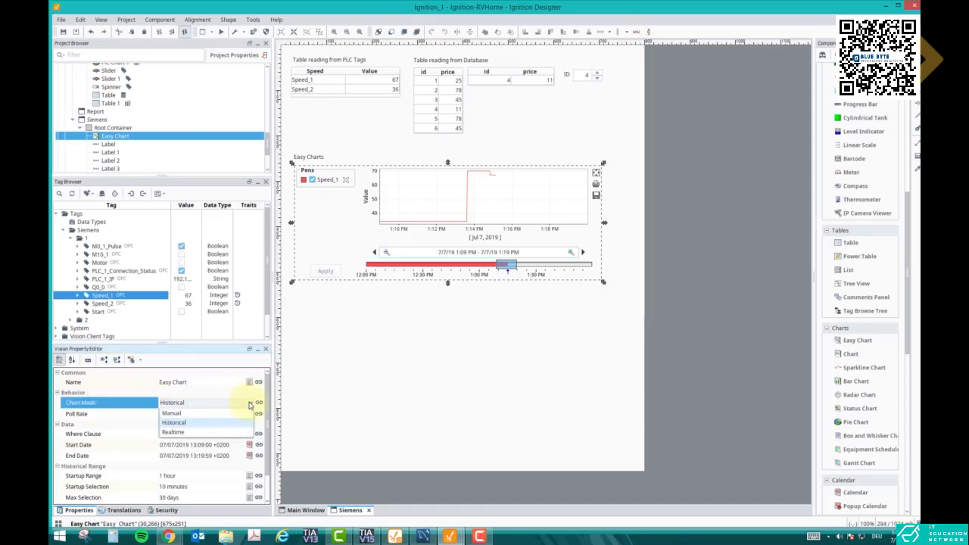
left_click(191, 435)
left_click(396, 353)
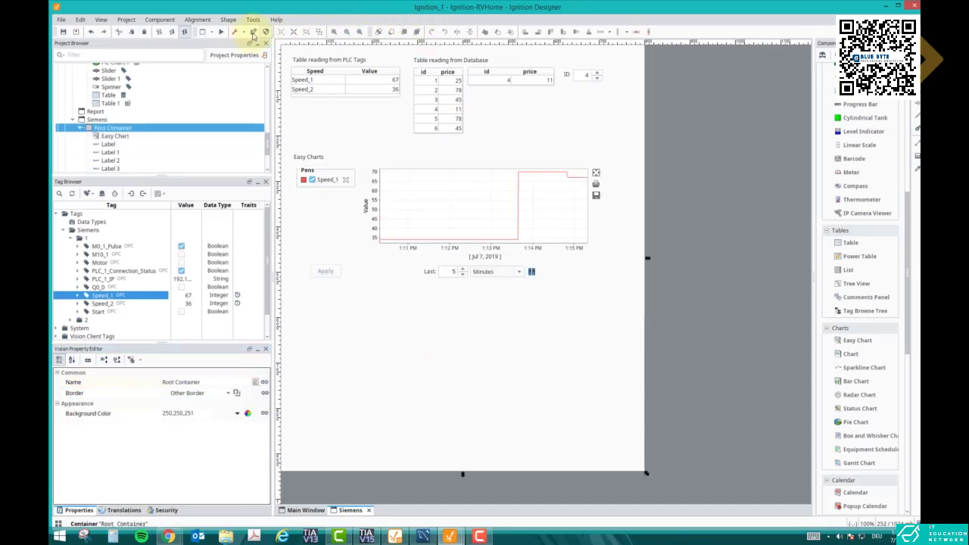
In preview mode, set the realtime chart to display the last 30 seconds
left_click(223, 33)
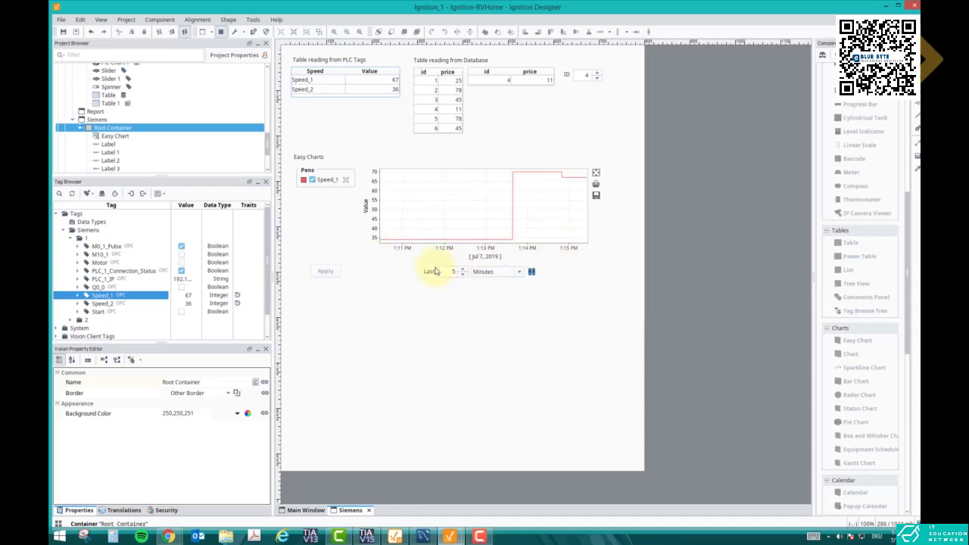
left_click(463, 275)
left_click(463, 275)
left_click(463, 275)
left_click(463, 275)
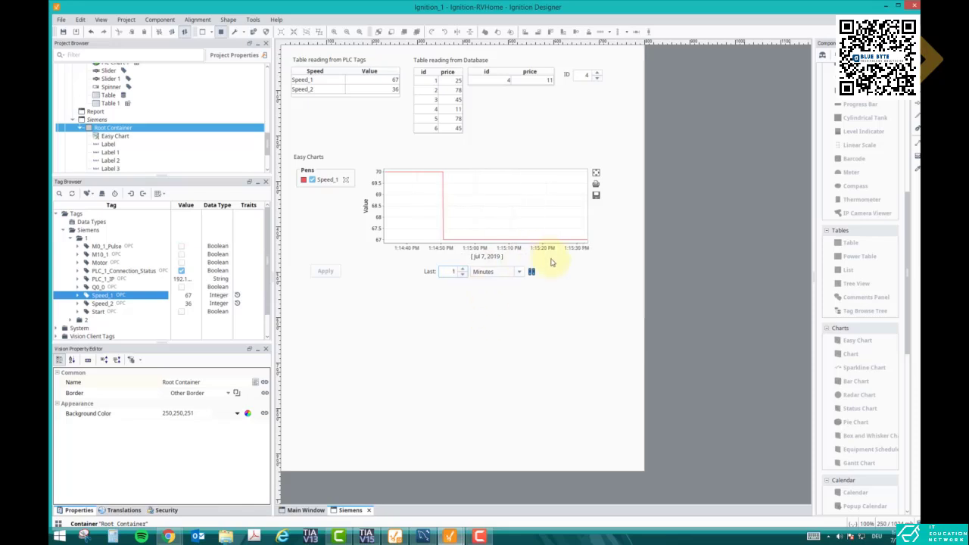
left_click(520, 271)
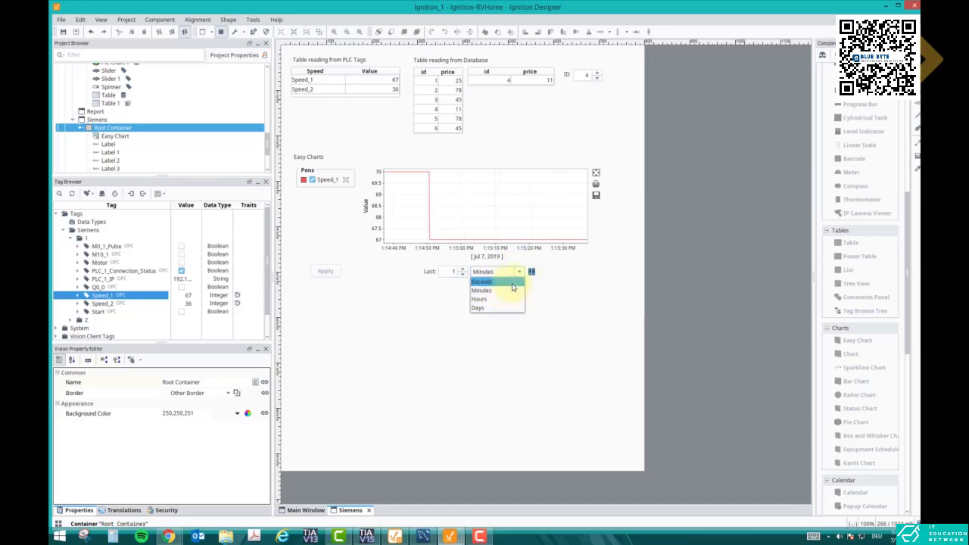
left_click(482, 282)
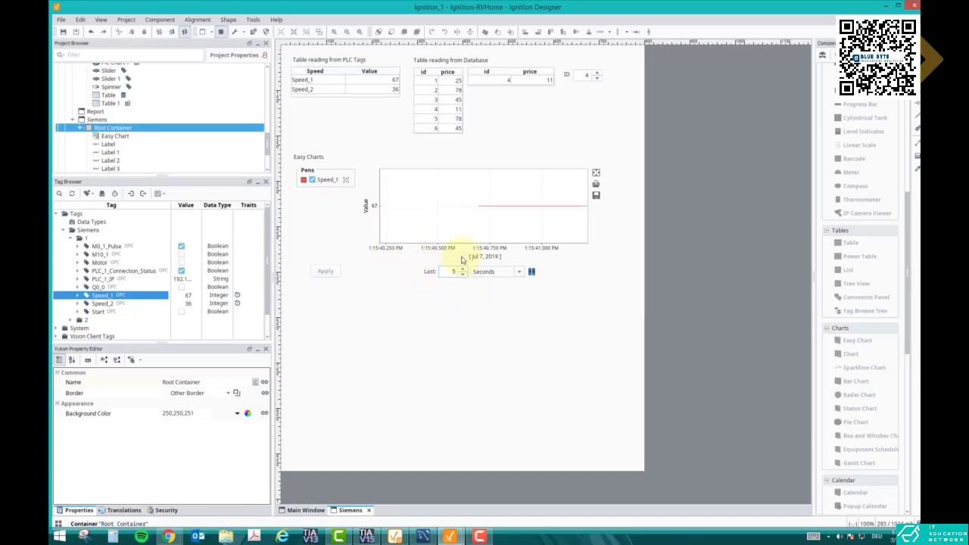
key("BackSpace")
type("30")
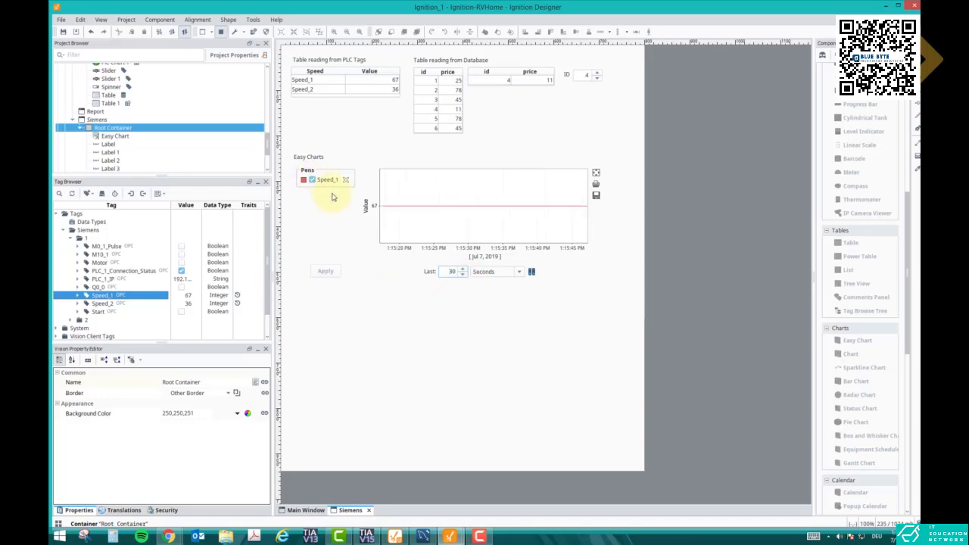
Switch to TIA Portal, modify the Speed_1 monitor value to 23, and return to Ignition Designer to watch the chart
left_click(366, 534)
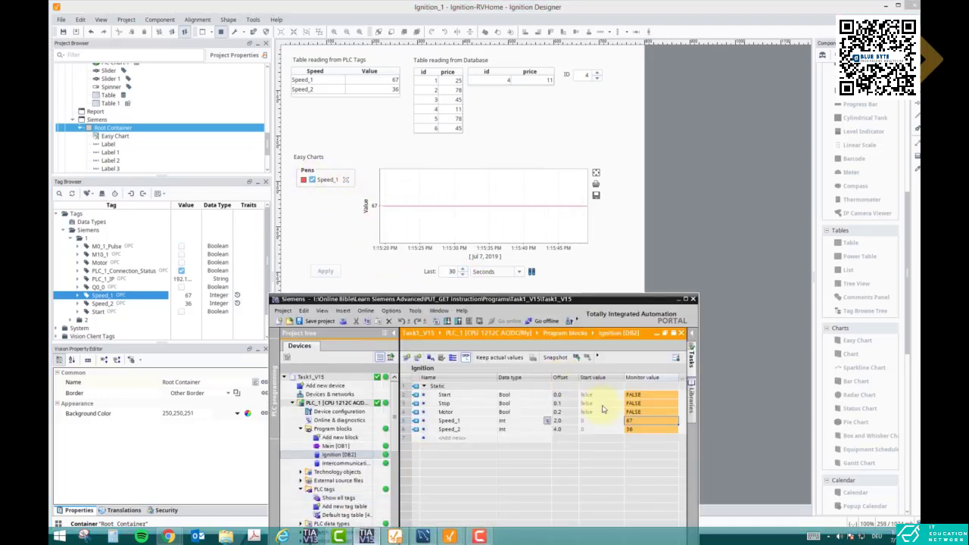
double_click(635, 421)
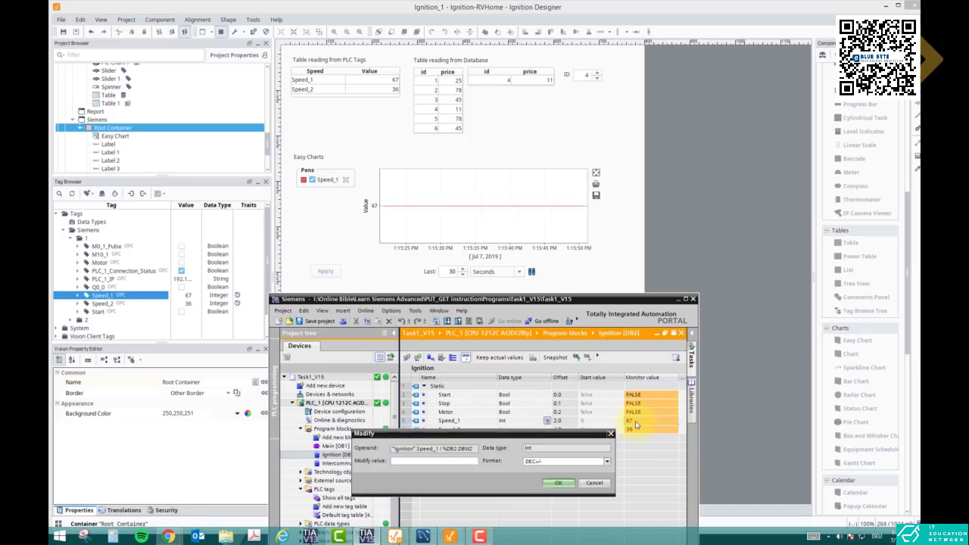
type("23")
key("Return")
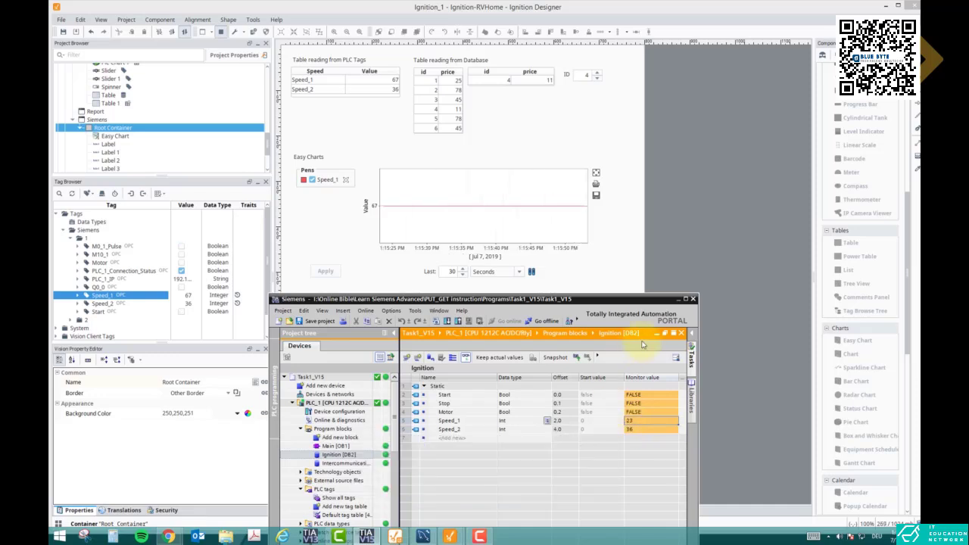
left_click(678, 299)
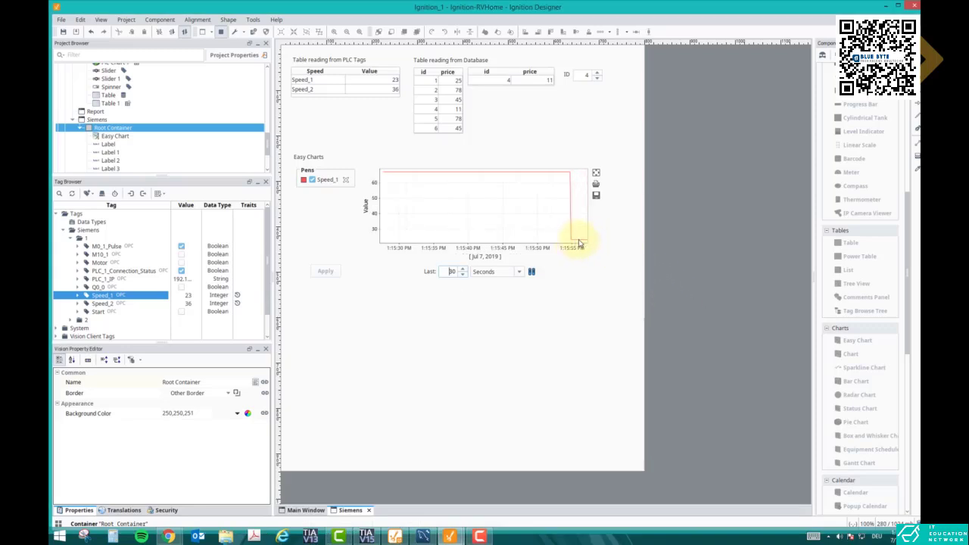
mouse_move(579, 243)
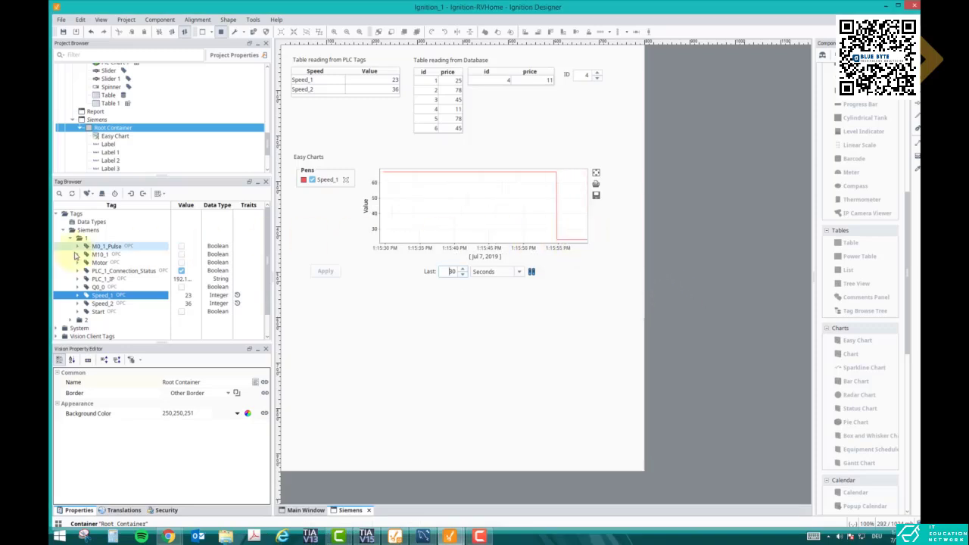
In design mode, add the Speed_2 tag to the Easy Chart as a second pen and restart the preview
left_click(104, 304)
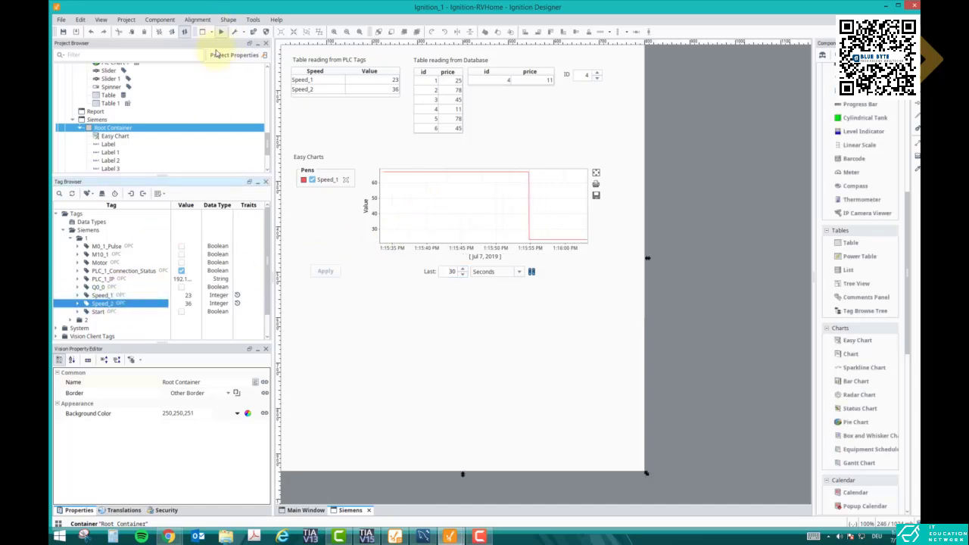
left_click_drag(119, 303, 405, 201)
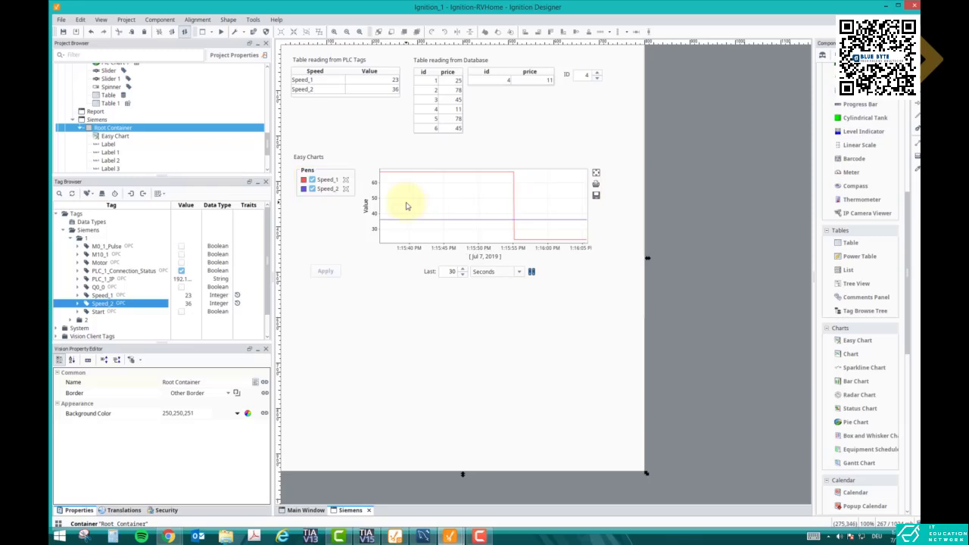
left_click(222, 34)
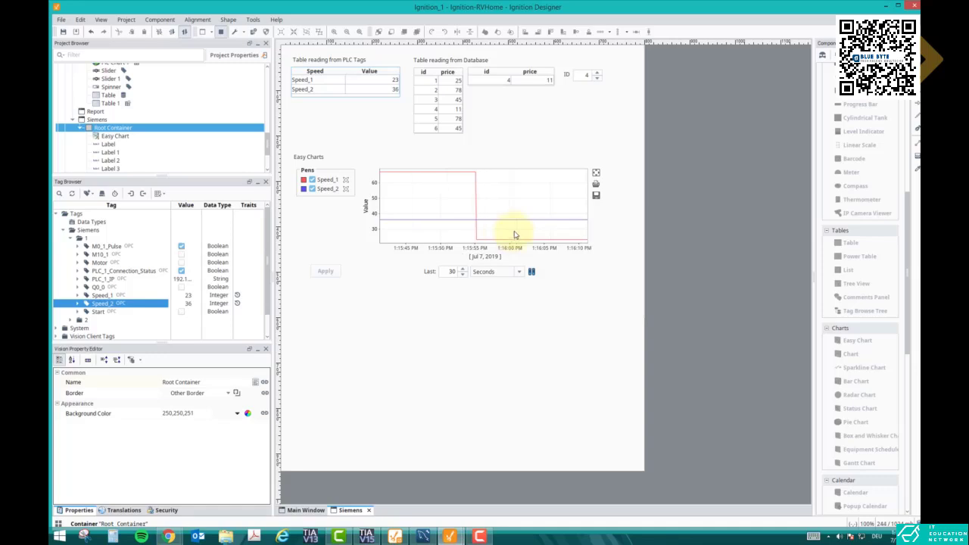
Select both speed sliders together in the Main Window and copy them
left_click(317, 513)
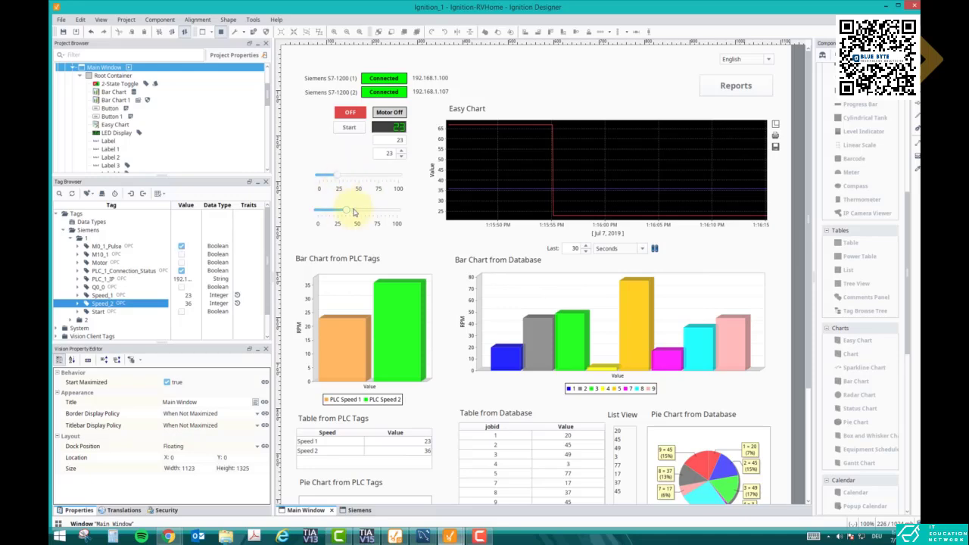
left_click(375, 187)
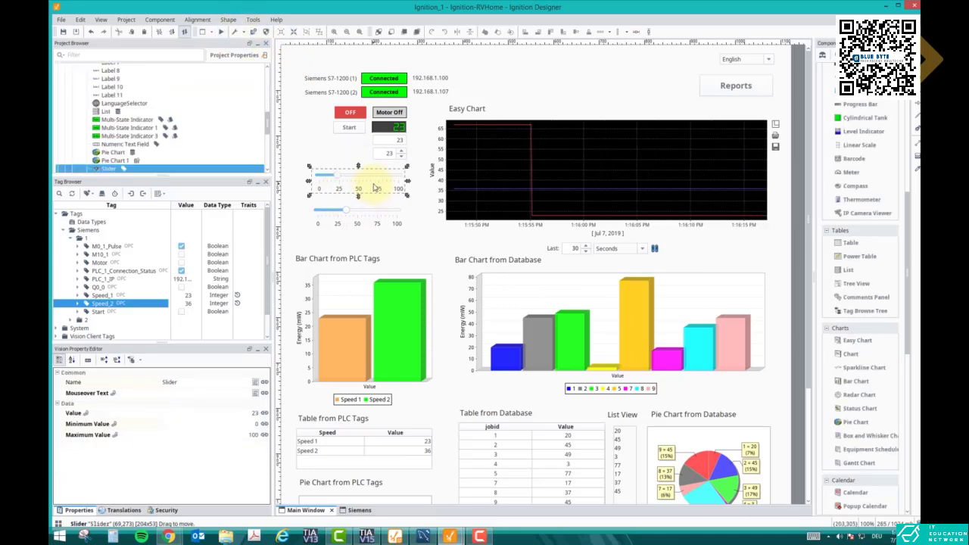
left_click(371, 214)
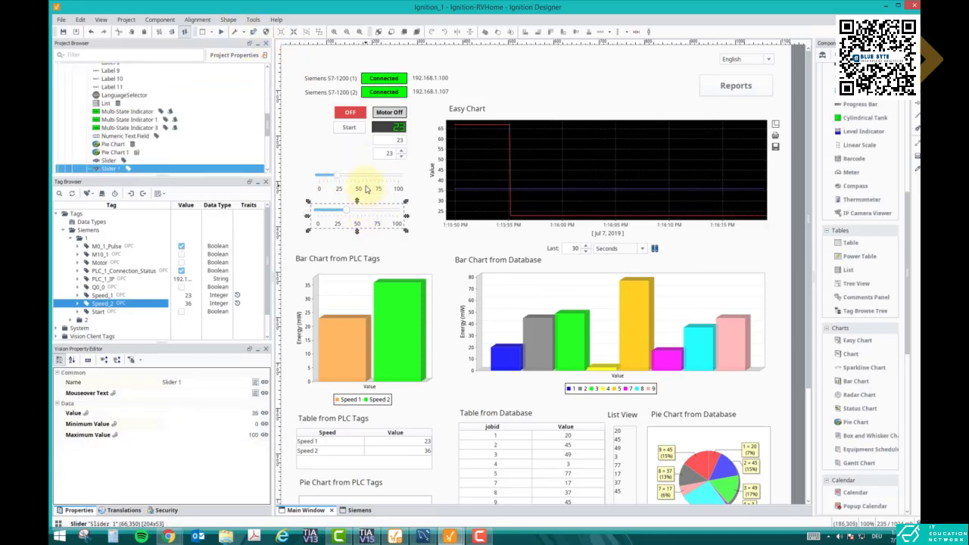
left_click(366, 188, "shift")
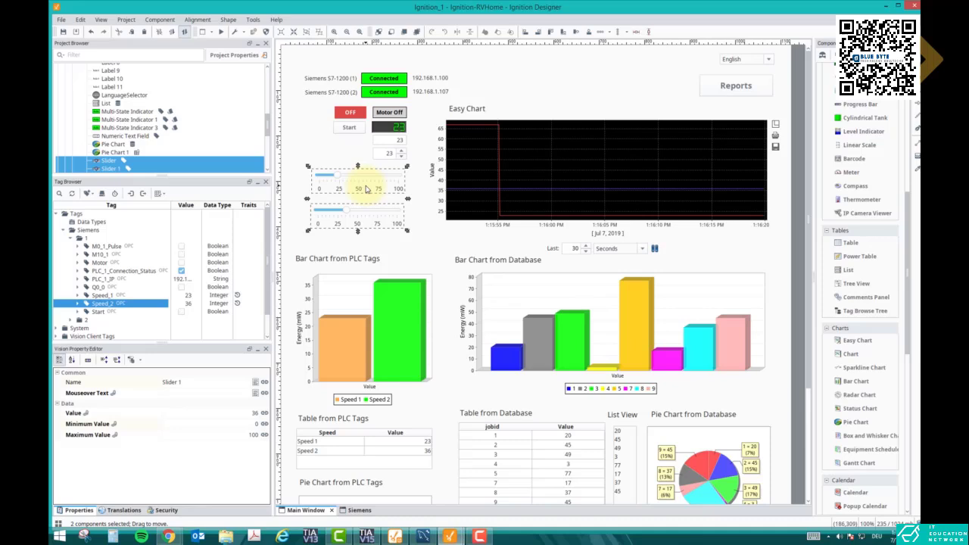
Paste the two copied sliders into the Siemens window and place them stacked below the Easy Chart
left_click(358, 510)
left_click(368, 329)
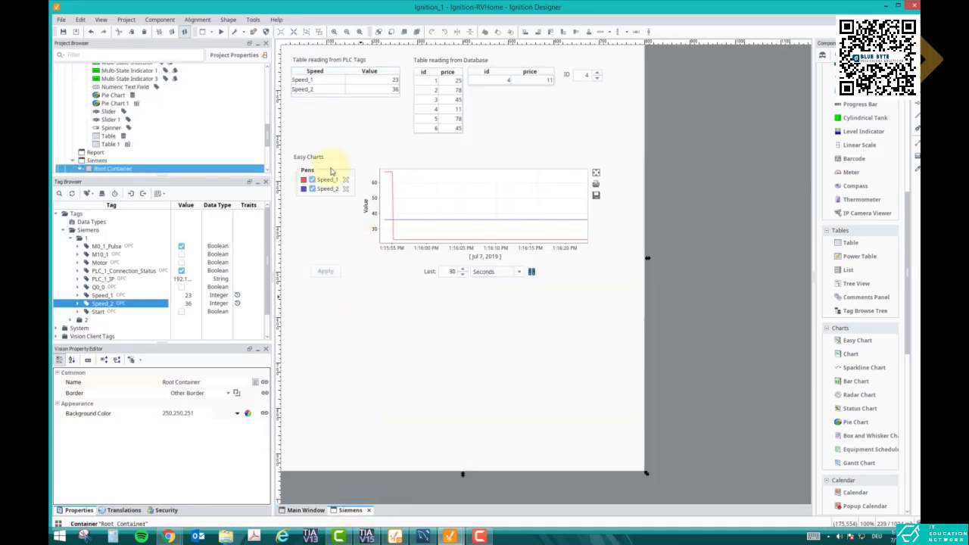
right_click(372, 316)
left_click(386, 341)
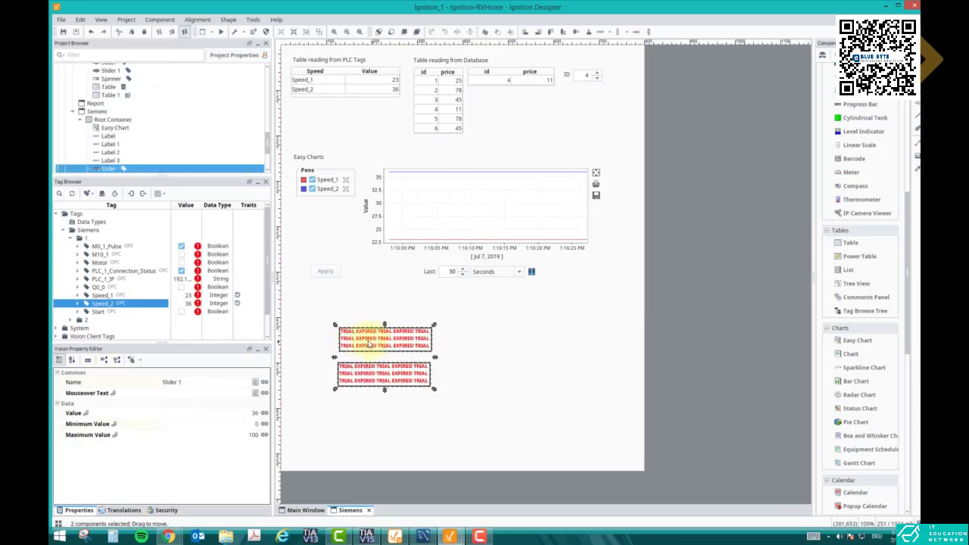
left_click_drag(371, 342, 328, 310)
left_click(411, 333)
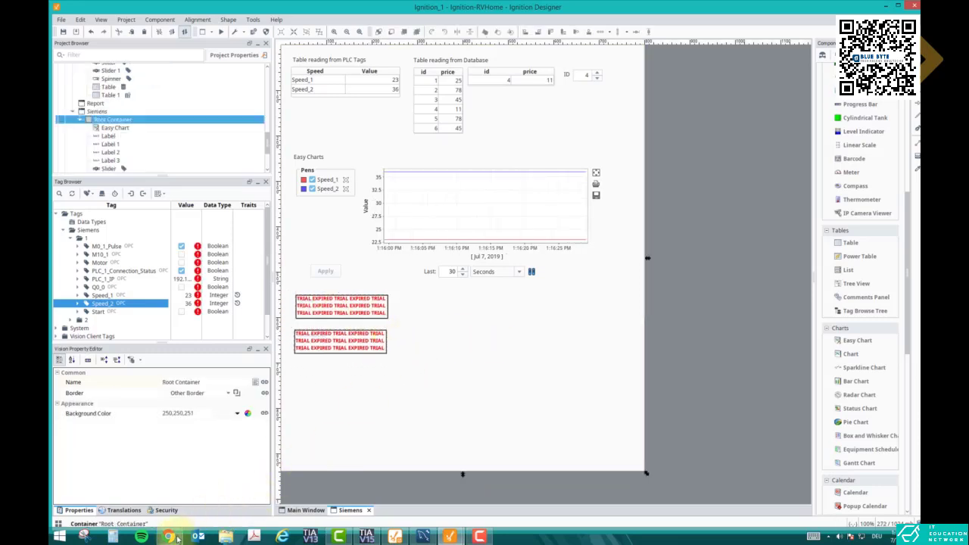
Switch to the Ignition Gateway page in Chrome, reset the expired trial, and return to Ignition Designer
mouse_move(168, 535)
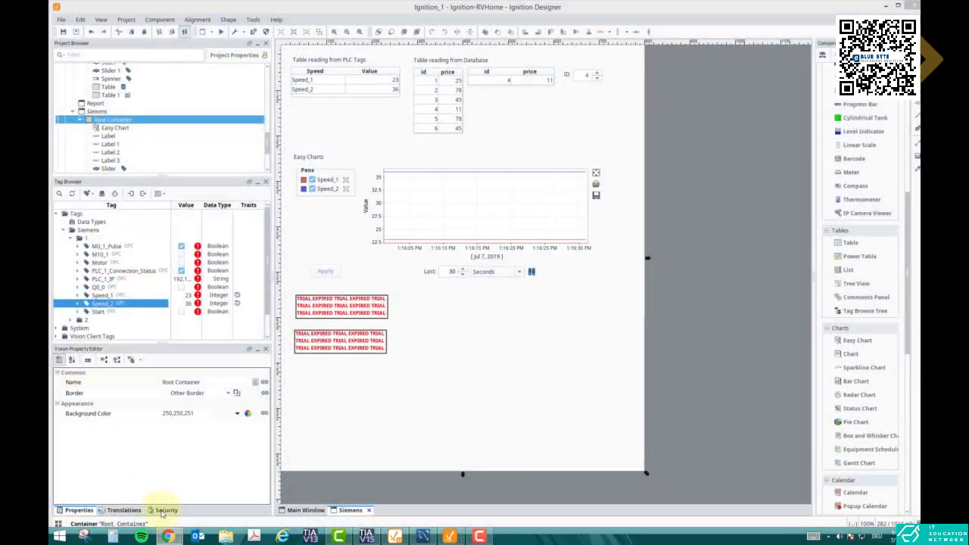
left_click(218, 485)
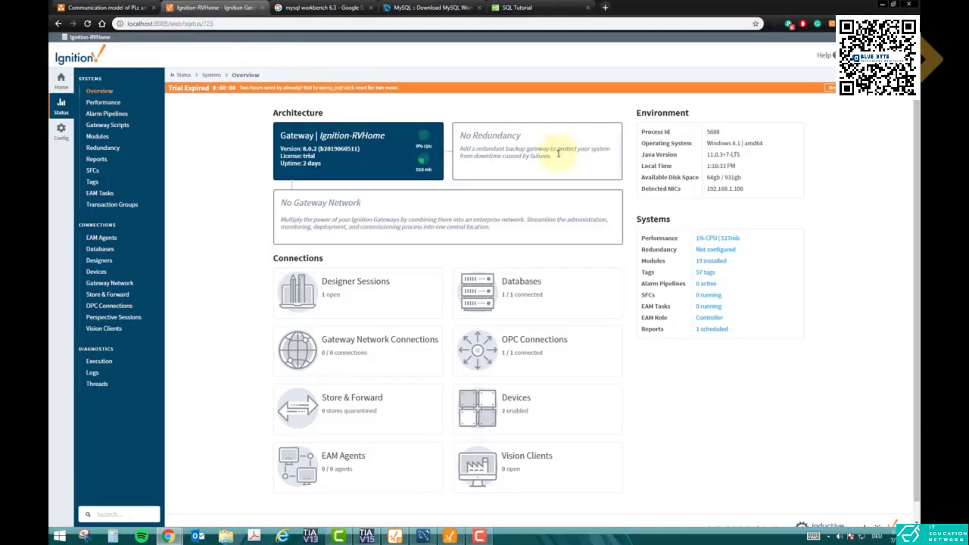
left_click(832, 89)
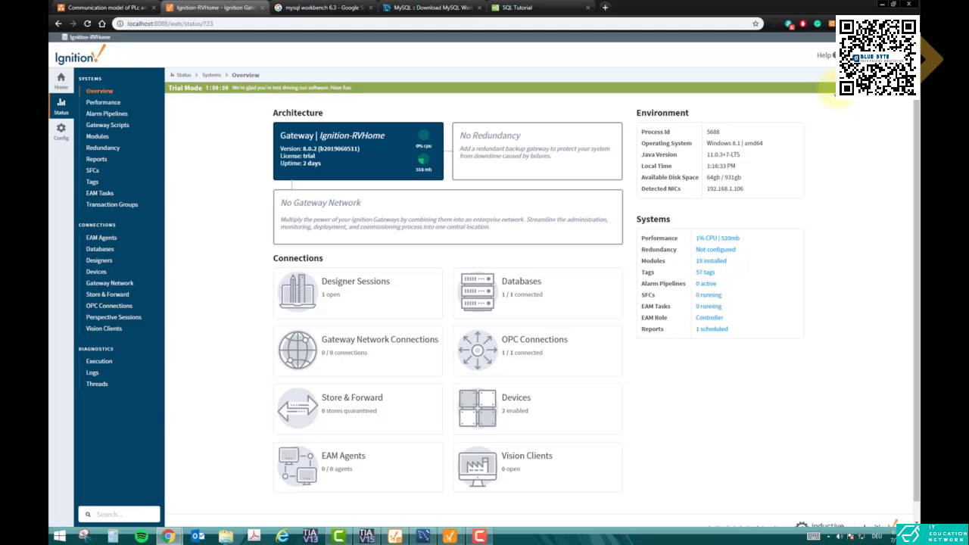
left_click(875, 4)
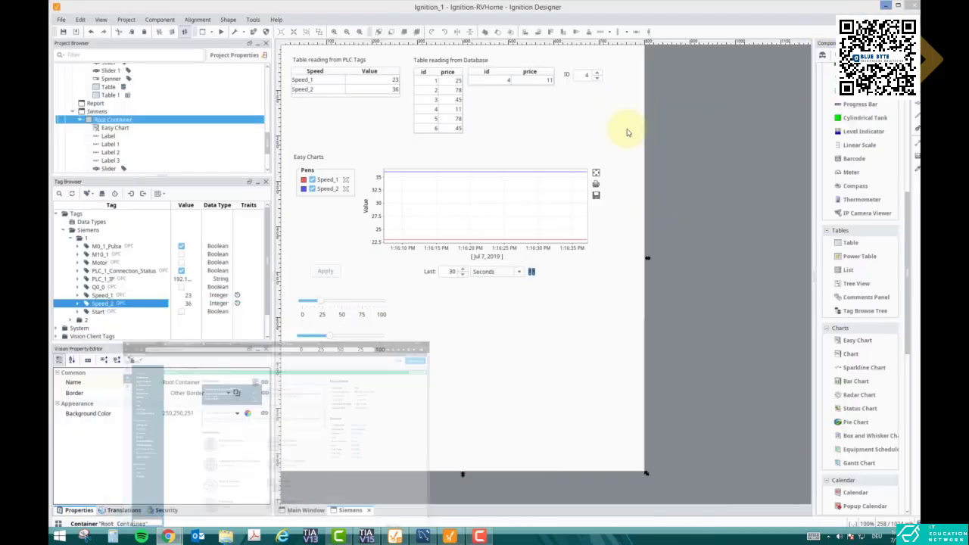
Adjust the first slider's position and label it "Speed 1" using a copy of the "Easy Charts" label placed above it
left_click(350, 304)
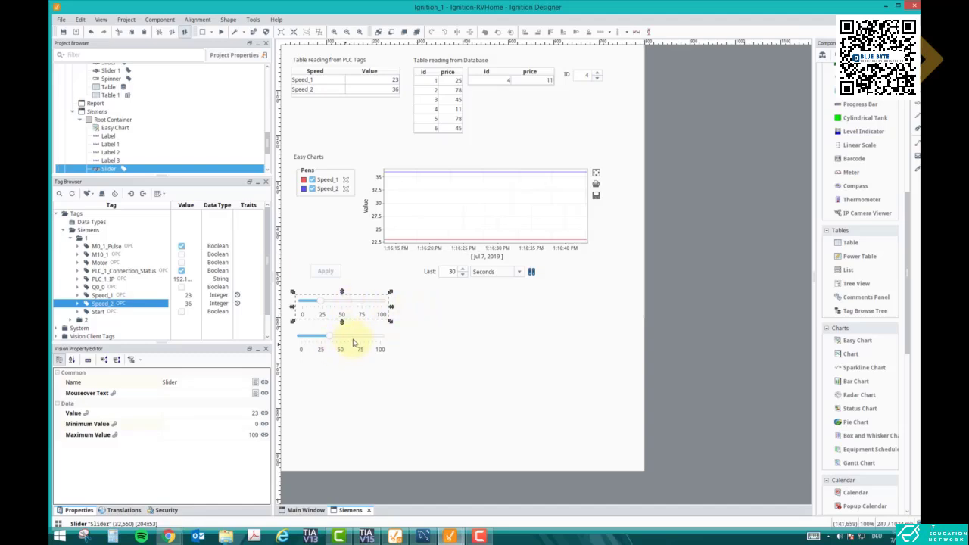
mouse_move(353, 318)
left_mouse_down()
mouse_move(470, 345)
mouse_move(385, 318)
mouse_move(340, 130)
mouse_move(530, 139)
mouse_move(549, 130)
mouse_move(525, 133)
mouse_move(384, 308)
mouse_move(354, 316)
left_mouse_up()
left_click(321, 162)
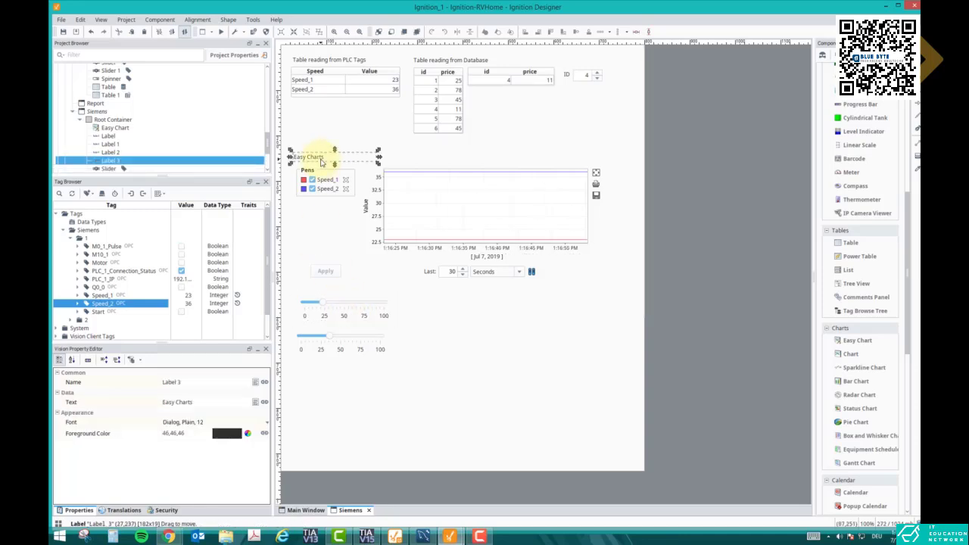
left_click_drag(321, 162, 327, 295)
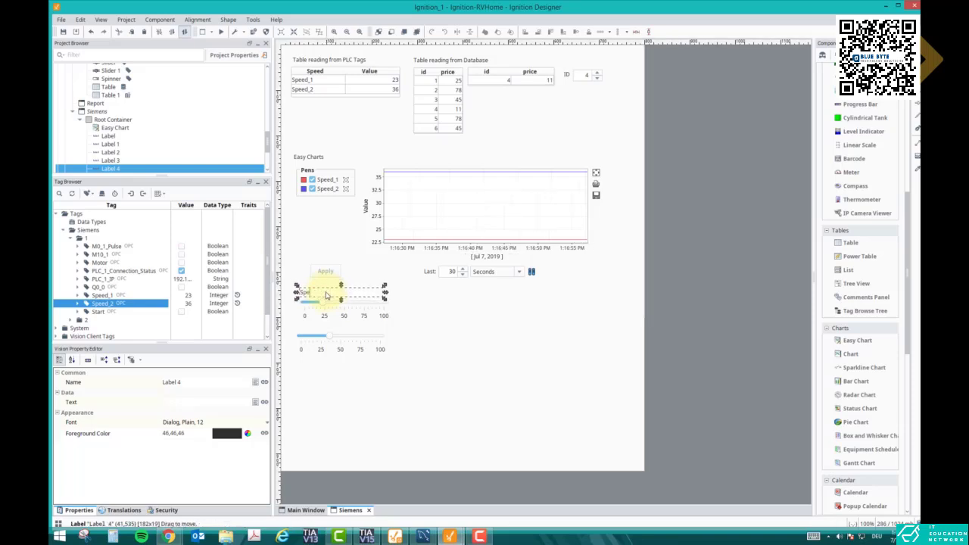
type("ed 1")
left_click(391, 319)
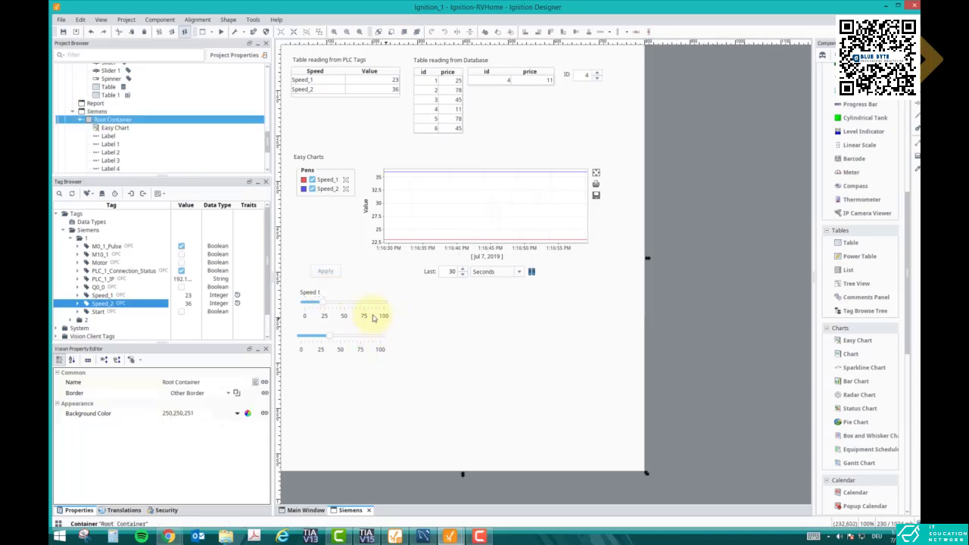
Duplicate the "Speed 1" label above the second slider, change its text to "Speed 2", and align the slider beneath it
left_click(313, 295)
key("ctrl+v")
left_click(299, 326)
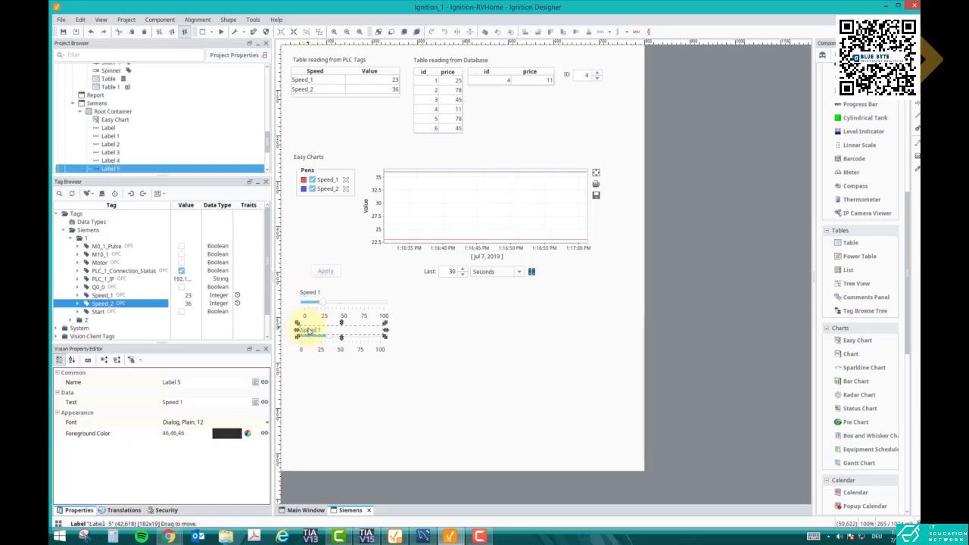
double_click(308, 331)
type("Spee")
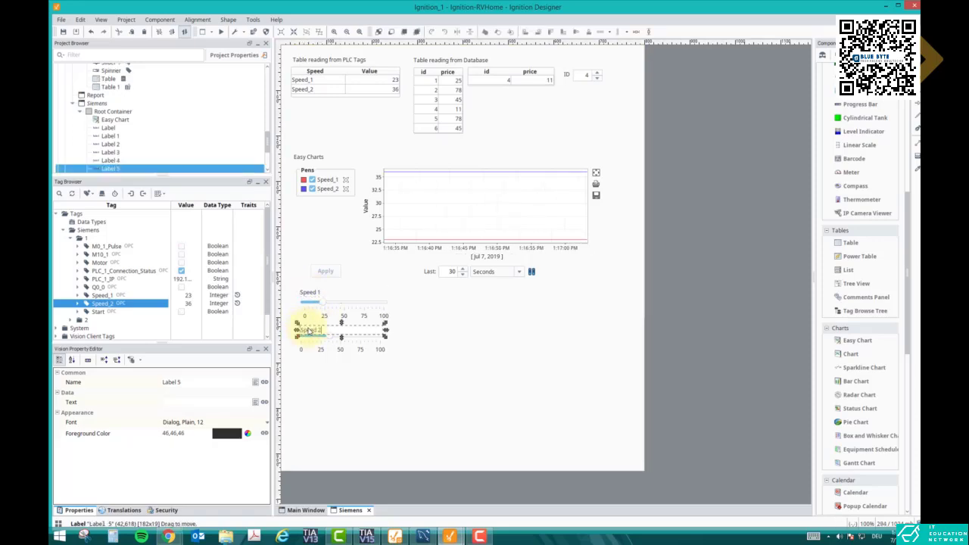
left_click(336, 383)
left_click_drag(333, 355, 335, 353)
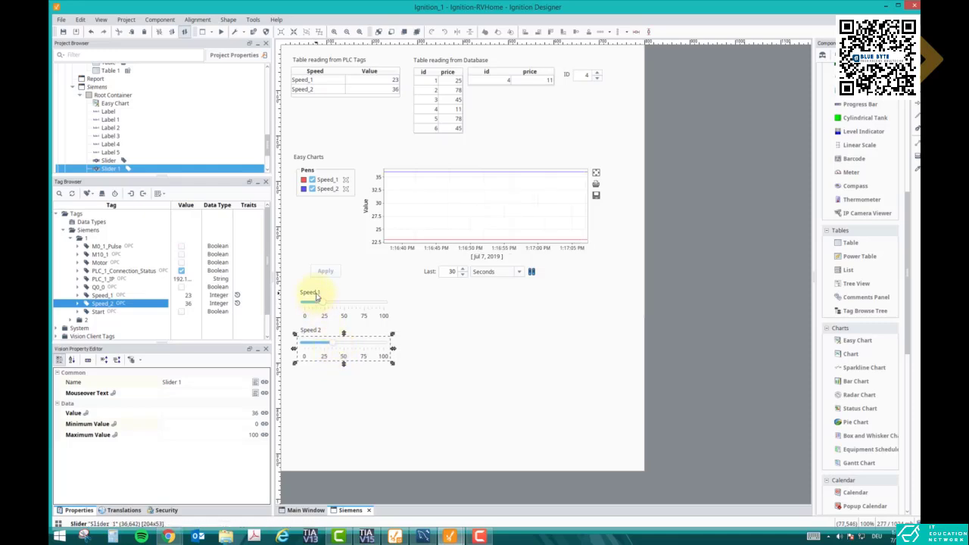
left_click(428, 344)
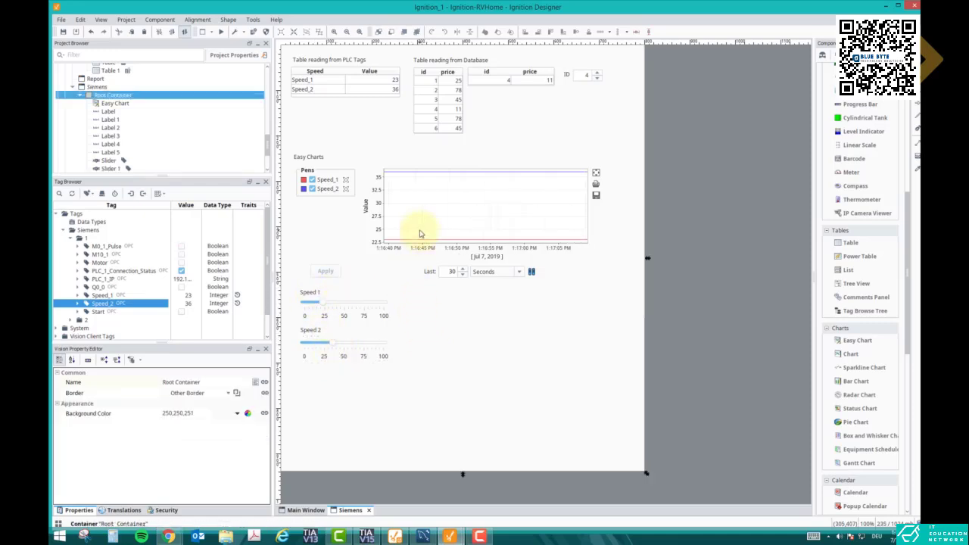
Start the preview and set the Easy Chart's background to Black
left_click(460, 180)
right_click(461, 181)
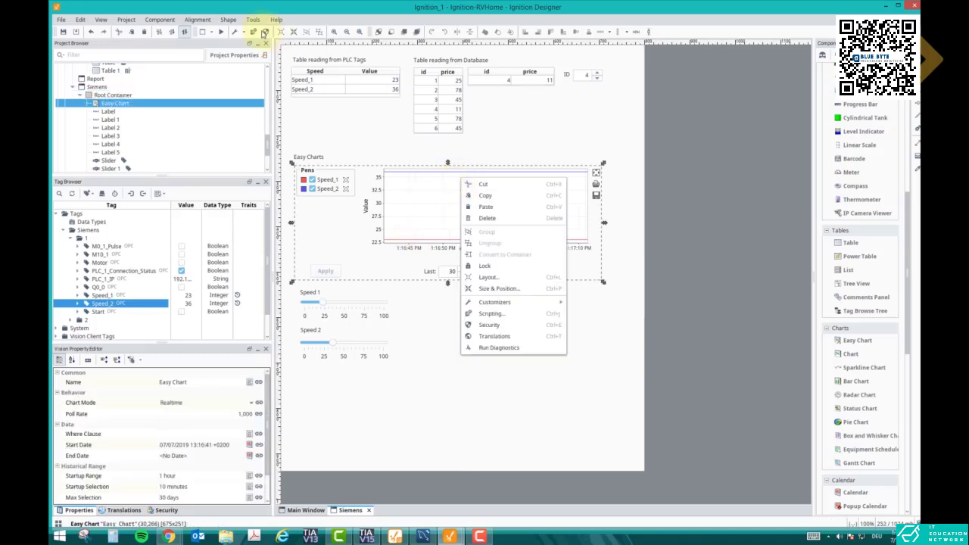
left_click(220, 32)
right_click(461, 197)
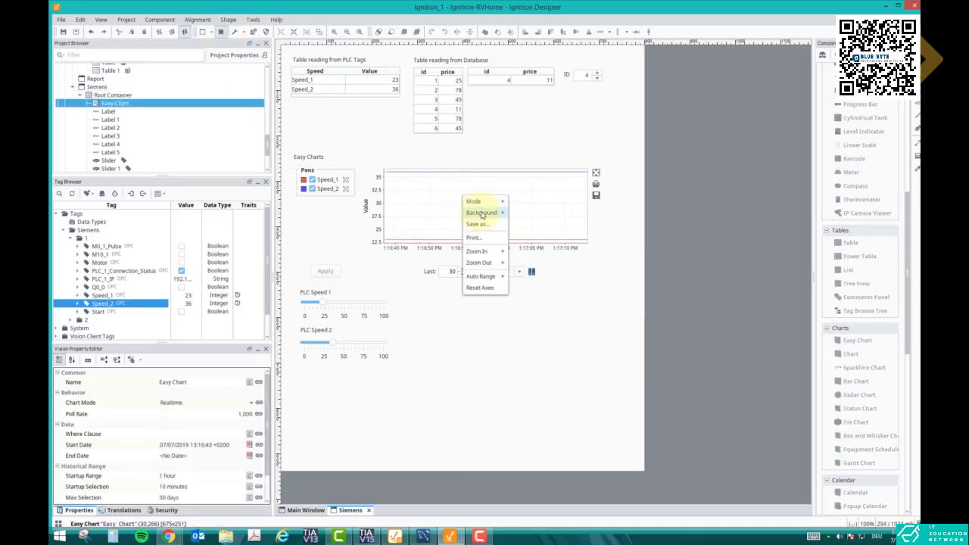
left_click(514, 213)
Set the Easy Chart's background back to White, and maximize the plot area and restore it
right_click(499, 213)
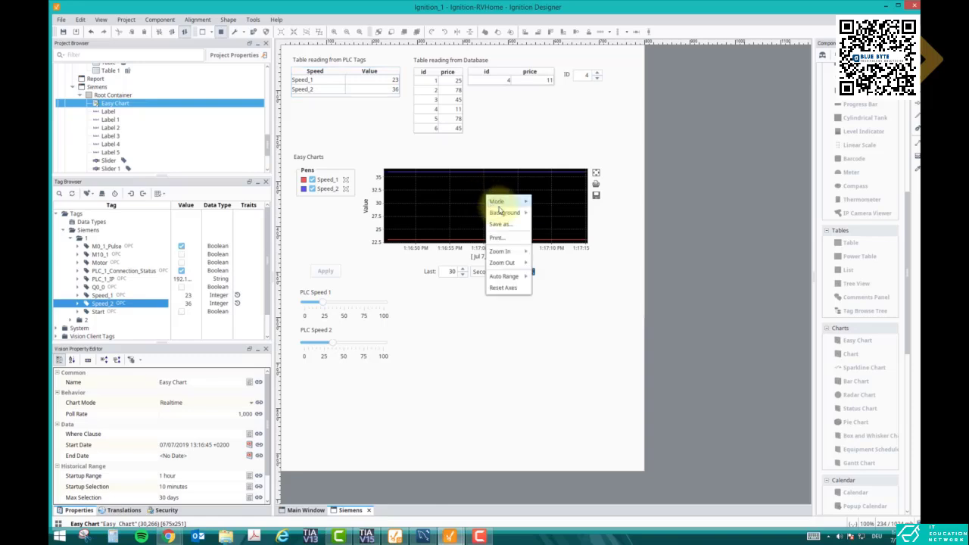
mouse_move(515, 212)
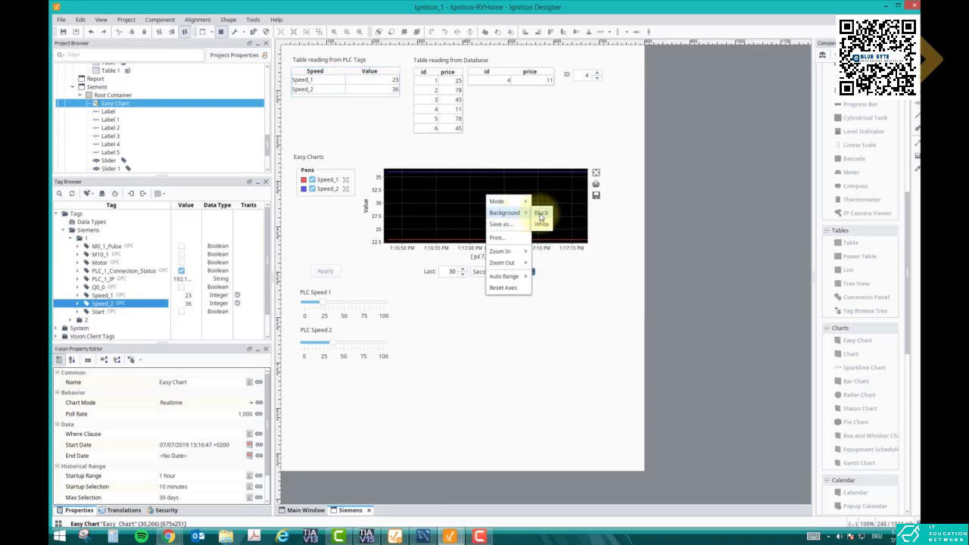
left_click(541, 224)
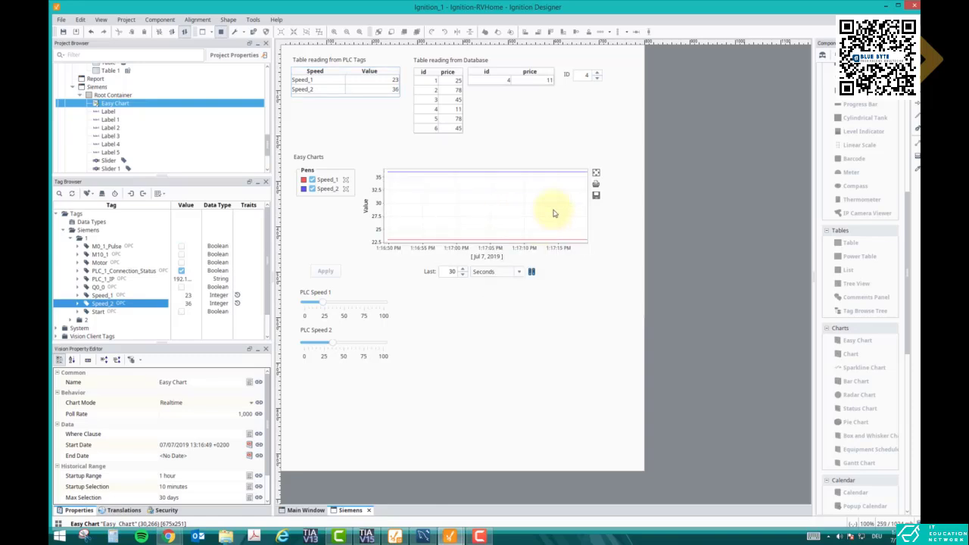
left_click(596, 172)
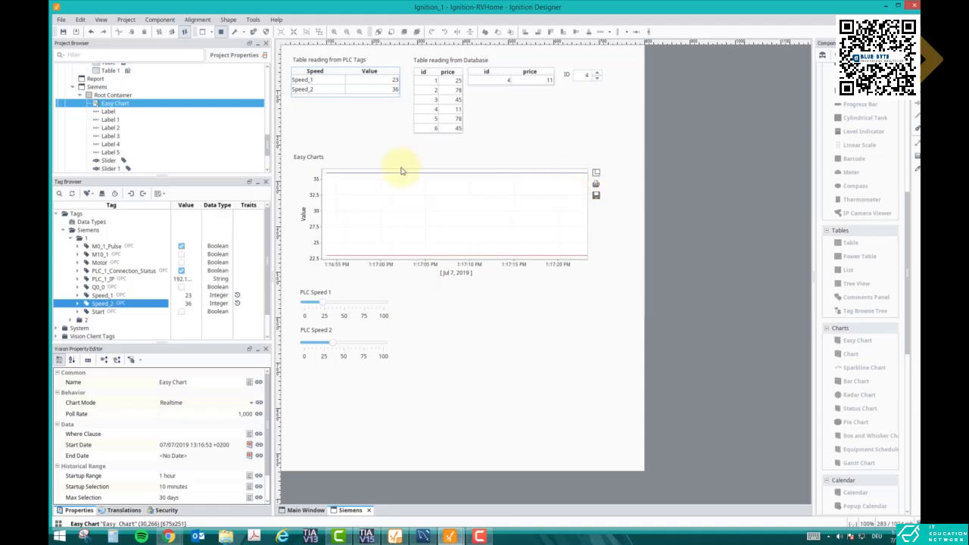
left_click(596, 173)
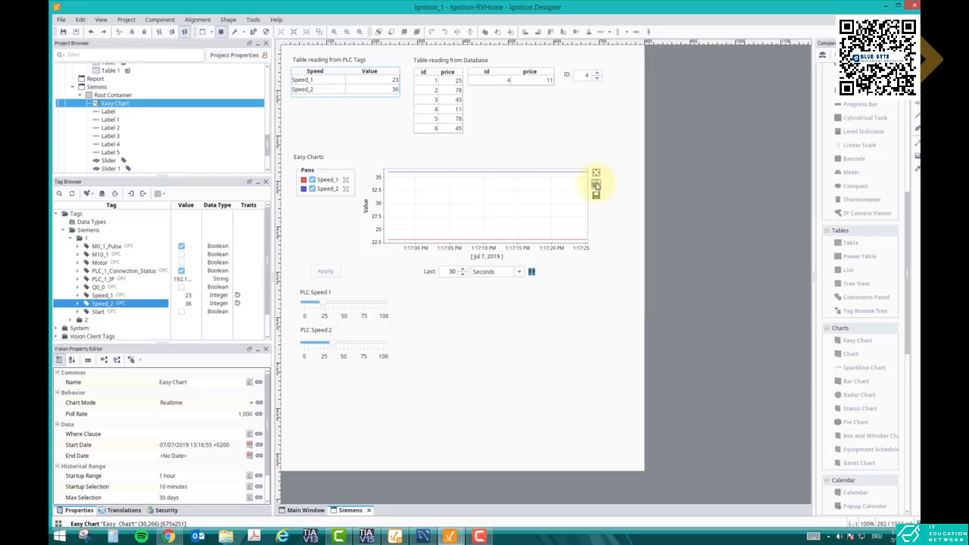
Print the Easy Chart with the Adobe PDF printer and save it to the Desktop as Java Printing.pdf
left_click(596, 185)
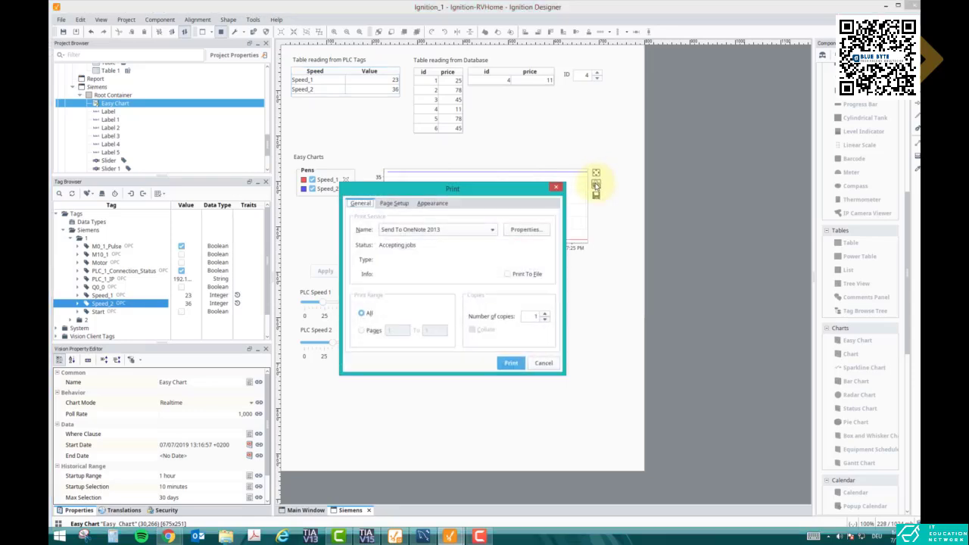
left_click(447, 233)
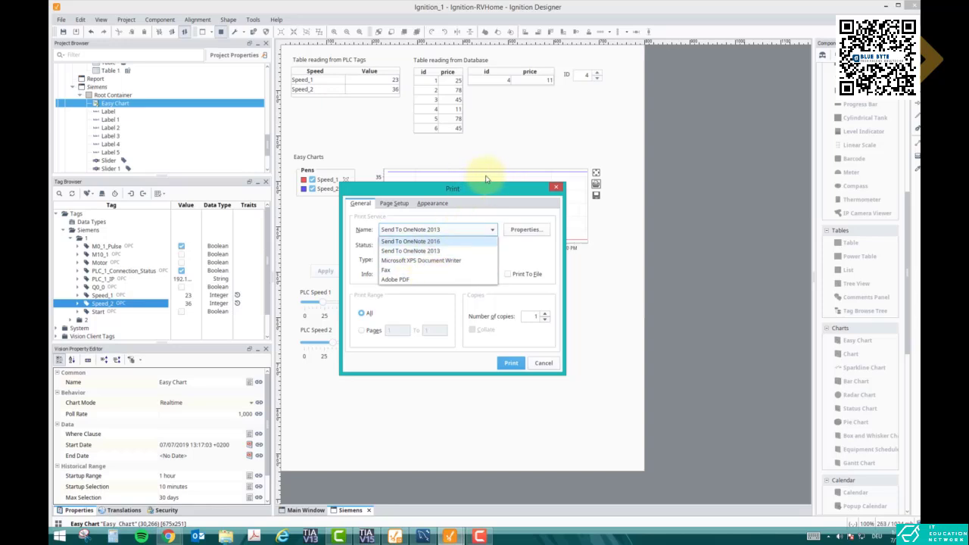
left_click(395, 279)
left_click(512, 361)
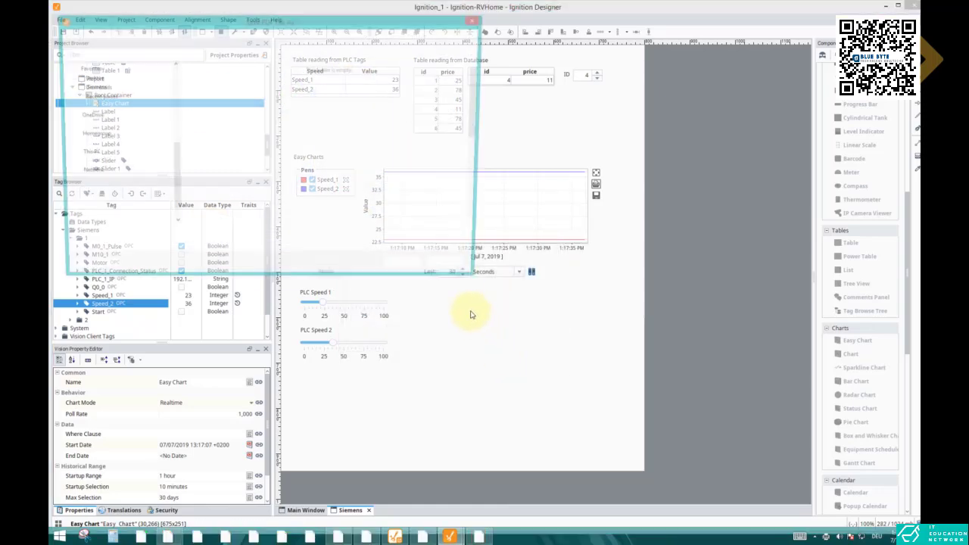
left_click(410, 271)
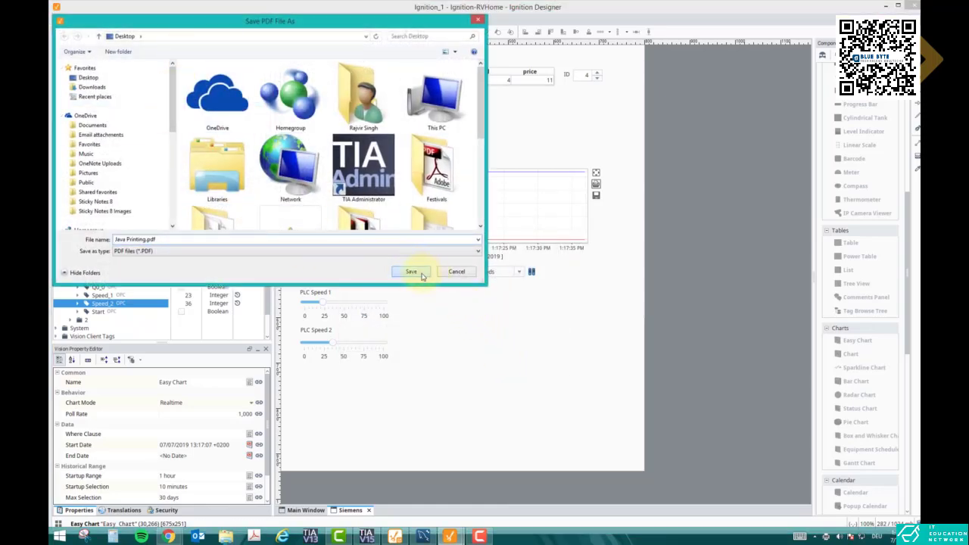
left_click(505, 269)
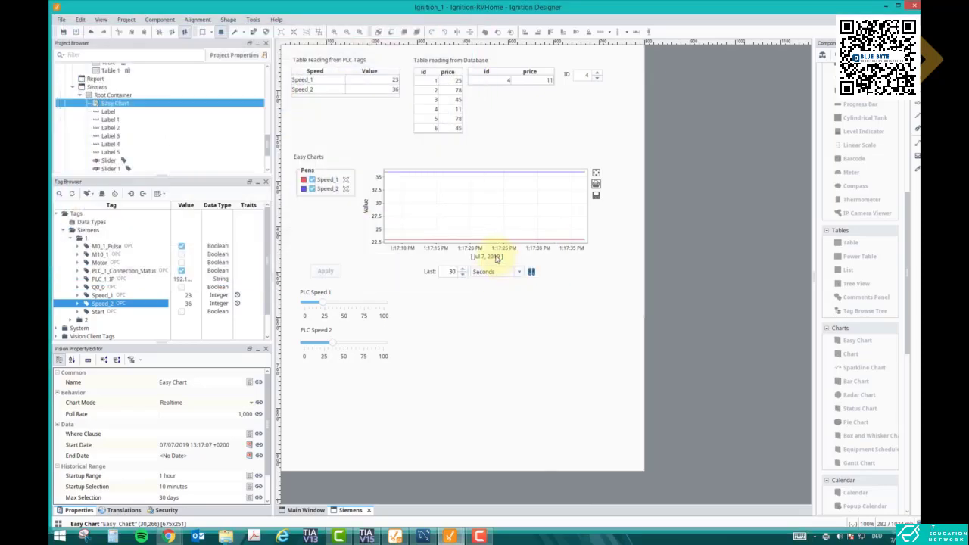
Go to the desktop, open Java Printing.pdf in Adobe Acrobat, and examine the printed chart
left_click(884, 5)
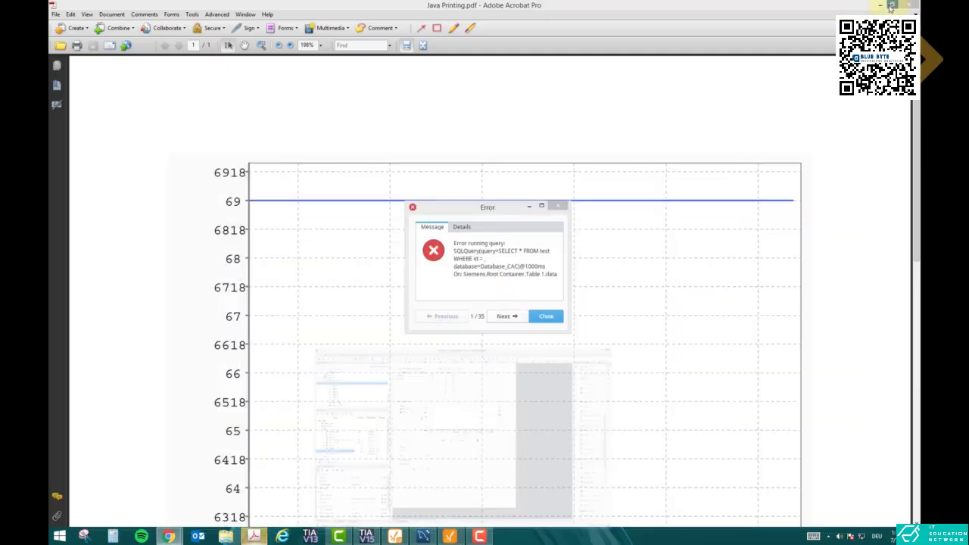
left_click(884, 5)
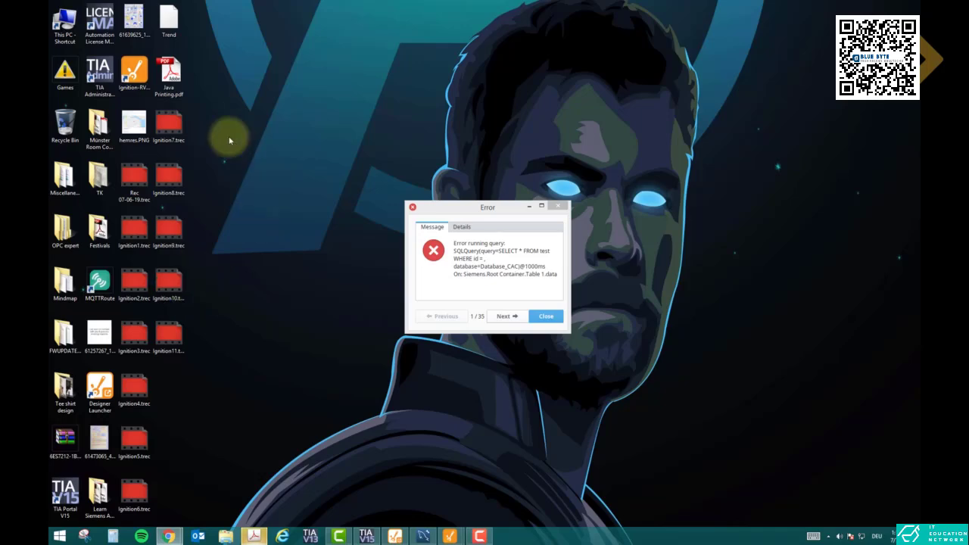
double_click(169, 80)
scroll(530, 242, "down", 10)
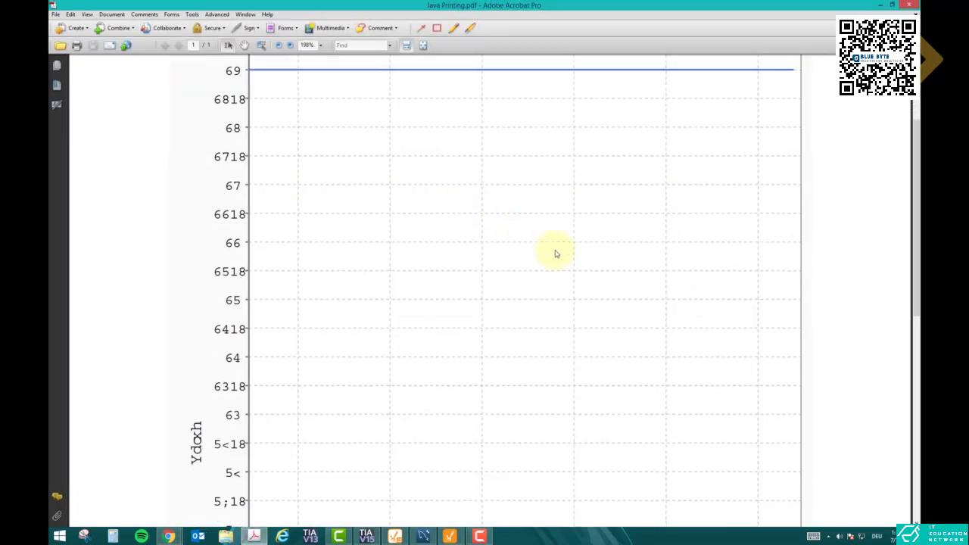
scroll(620, 282, "up", 10)
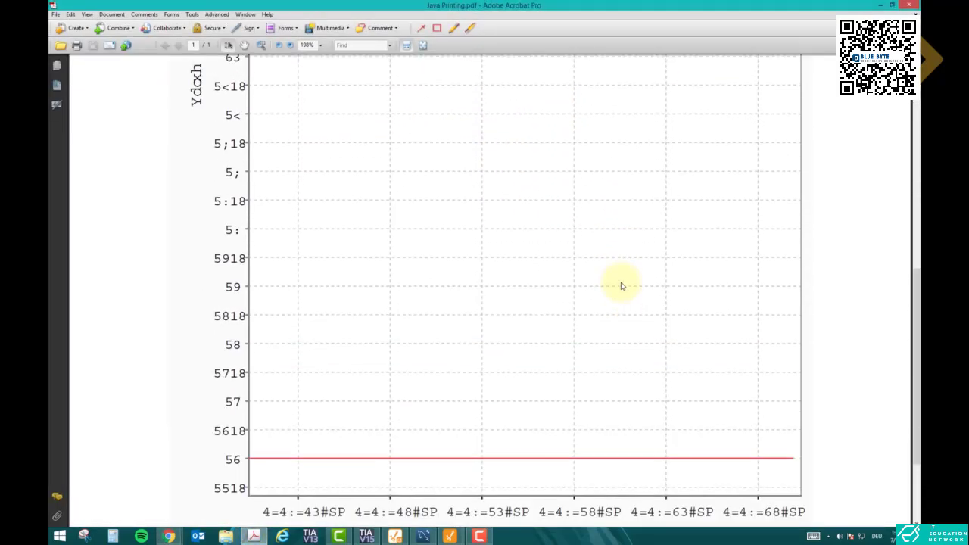
Close the printed PDF, dismiss the query error, and switch back to Ignition Designer
left_click(912, 7)
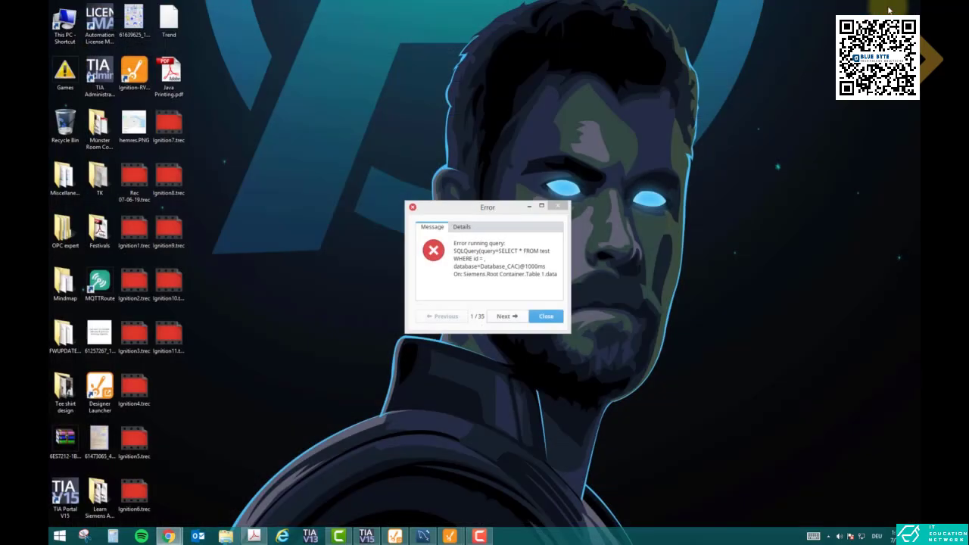
left_click(547, 316)
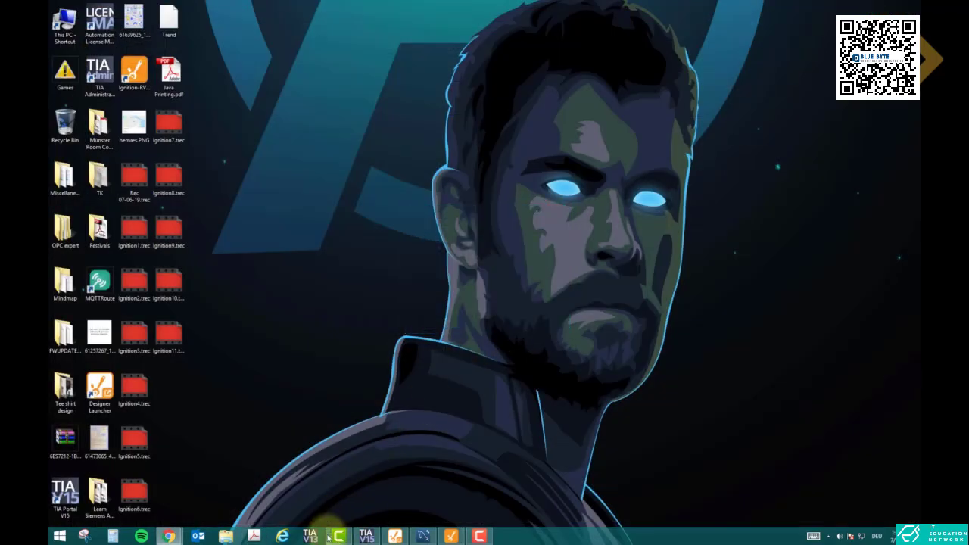
left_click(450, 536)
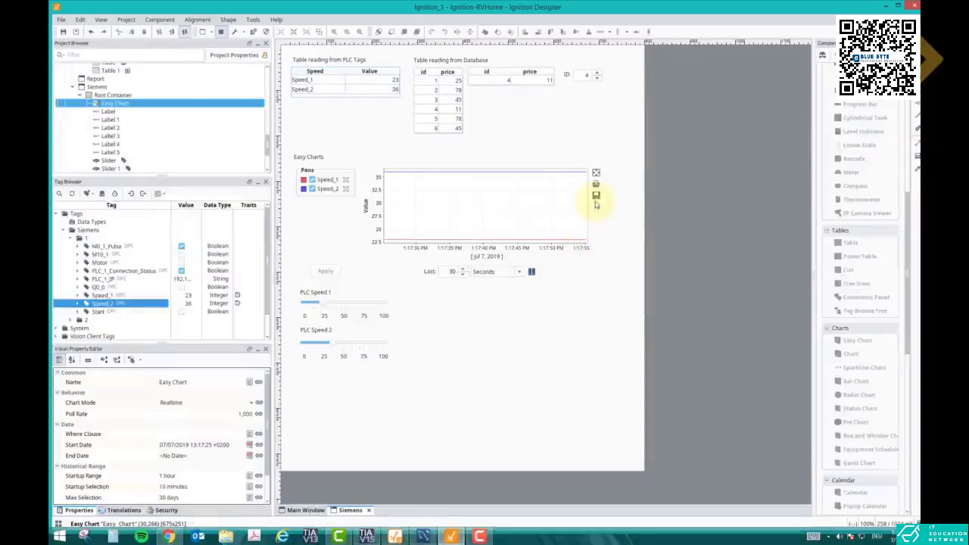
Export the Easy Chart's data to the Desktop as an Excel file named Speed
left_click(596, 197)
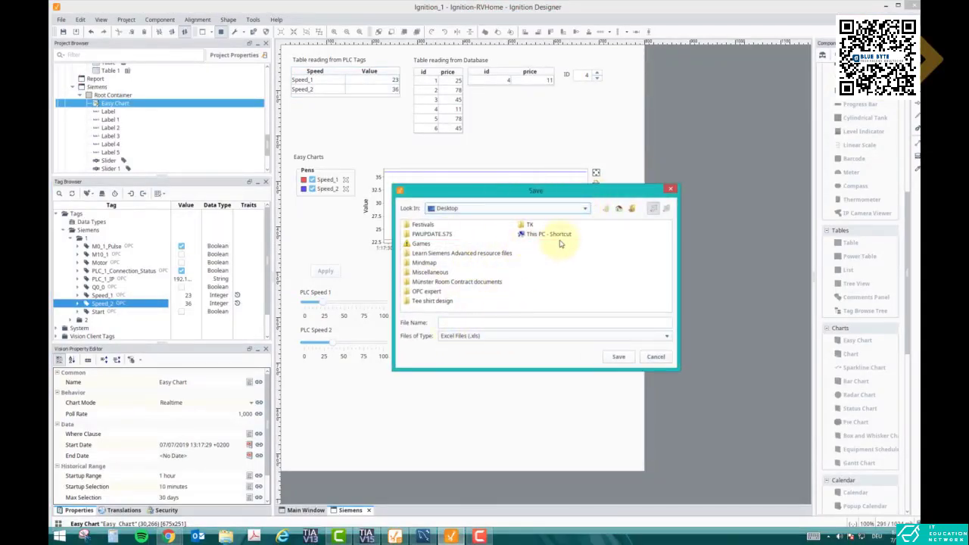
left_click(591, 323)
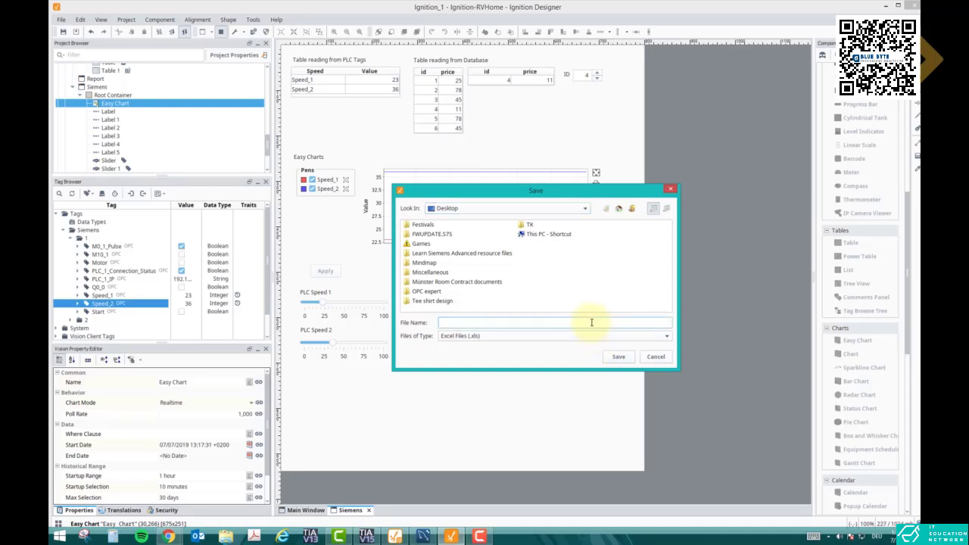
left_click(611, 356)
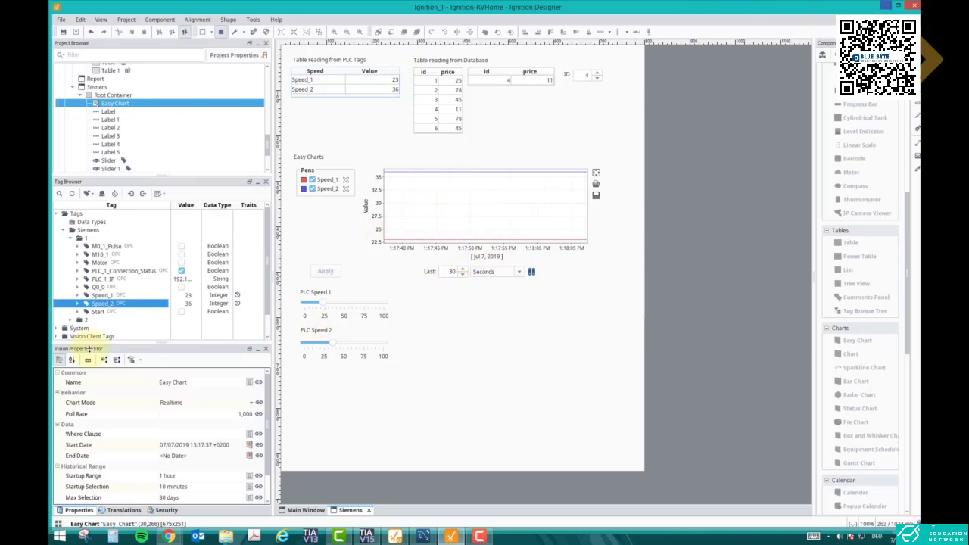
Switch to Excel 2013 and create a blank workbook
left_click(59, 536)
type("excel 2013")
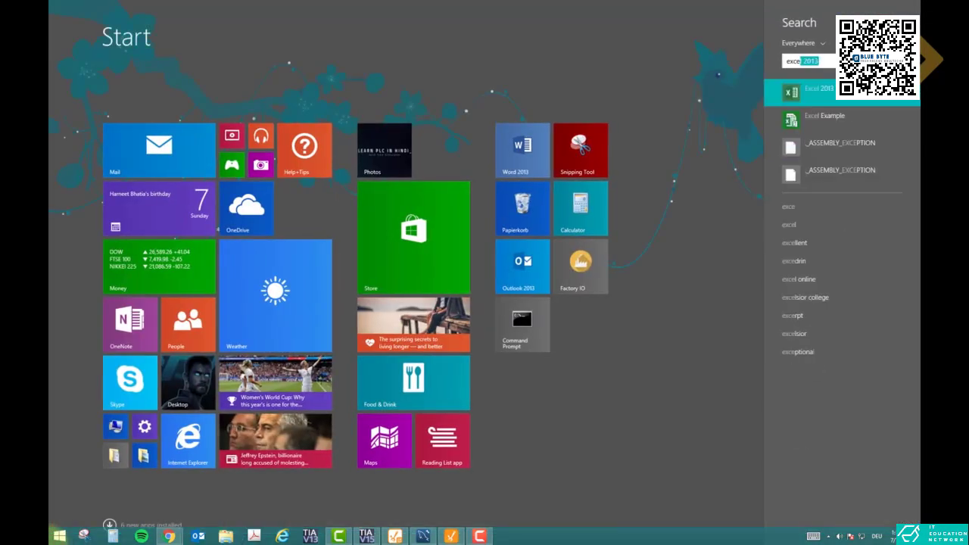
key("Return")
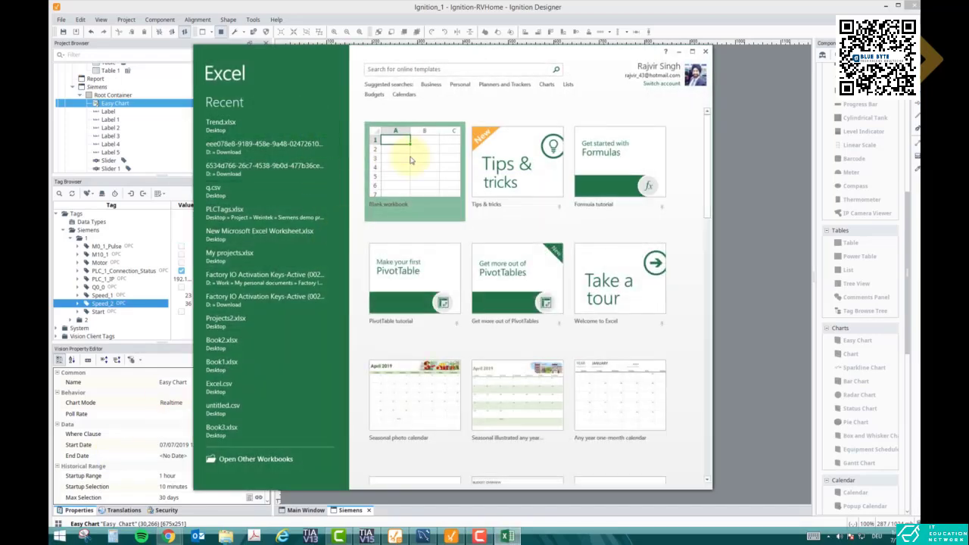
left_click(411, 160)
Open the exported Speed file from the Desktop, with all file types listed
left_click(209, 63)
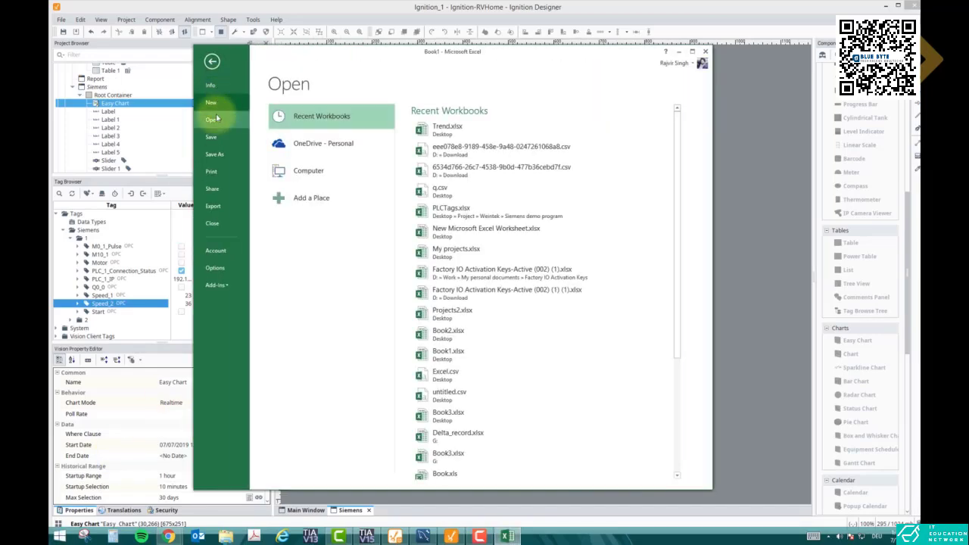
left_click(345, 174)
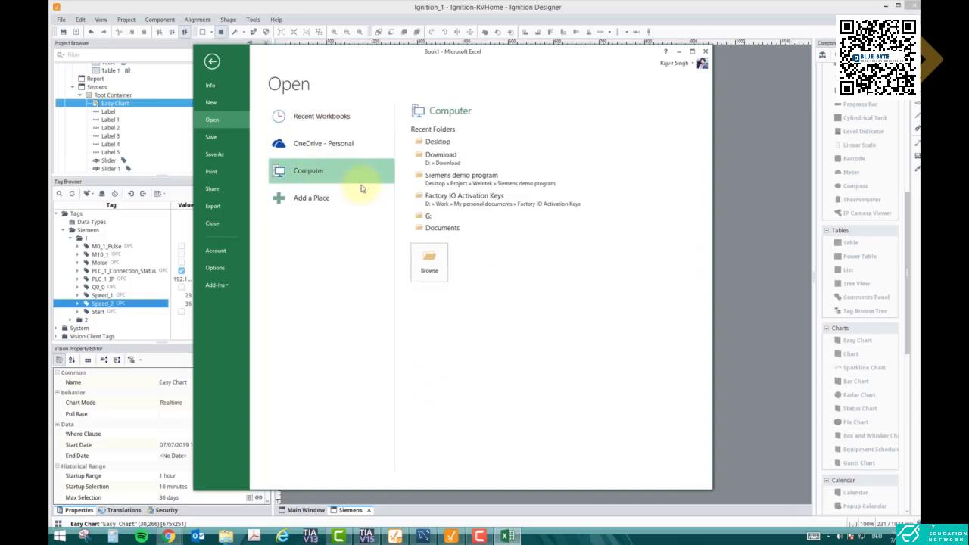
left_click(420, 141)
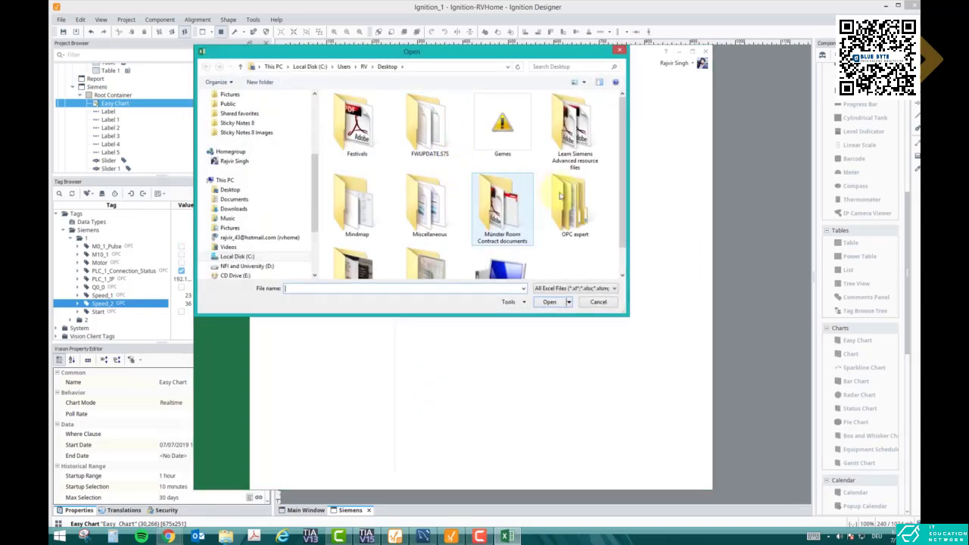
left_click(560, 196)
scroll(585, 237, "down", 1)
left_click(589, 288)
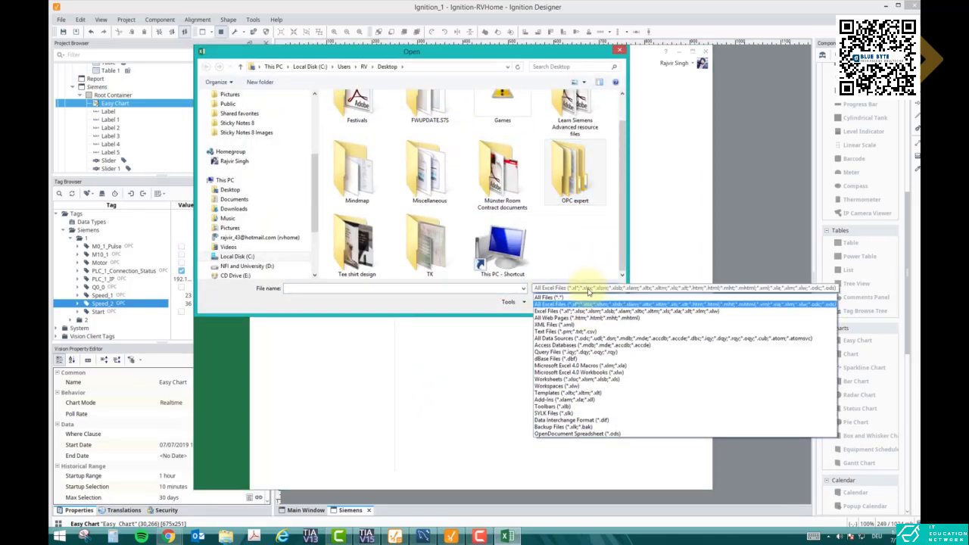
left_click(575, 298)
scroll(625, 249, "down", 1)
left_click(625, 249)
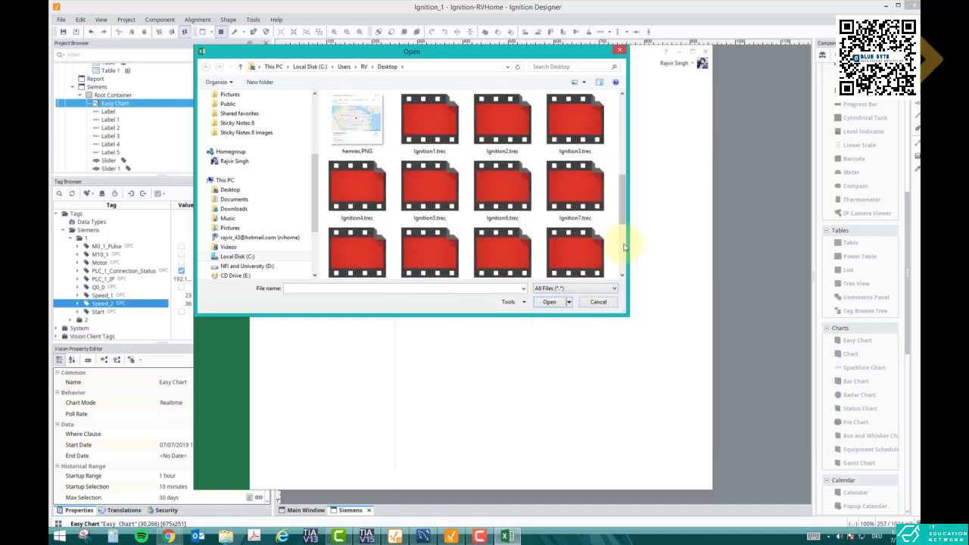
mouse_move(625, 248)
left_mouse_down()
mouse_move(623, 186)
mouse_move(618, 244)
left_mouse_up()
left_click(580, 203)
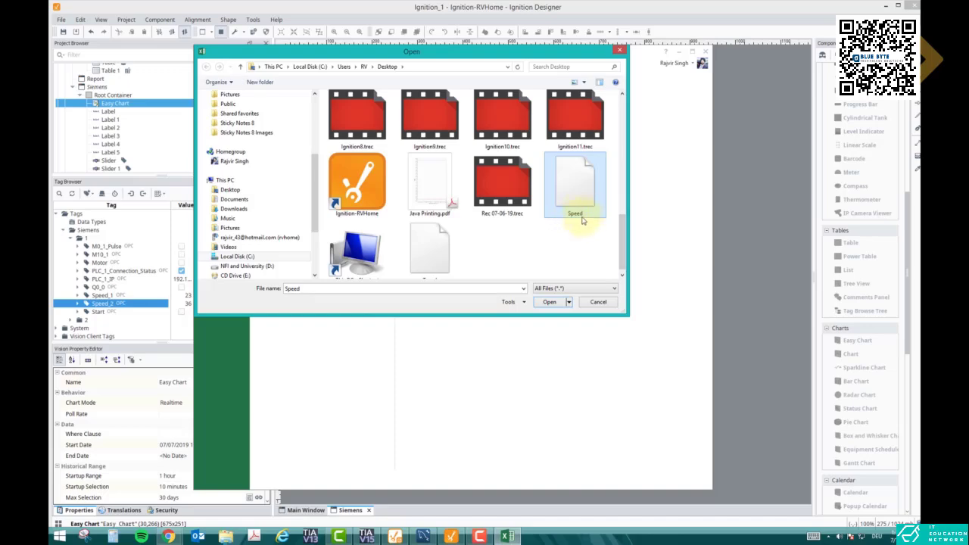
left_click(550, 302)
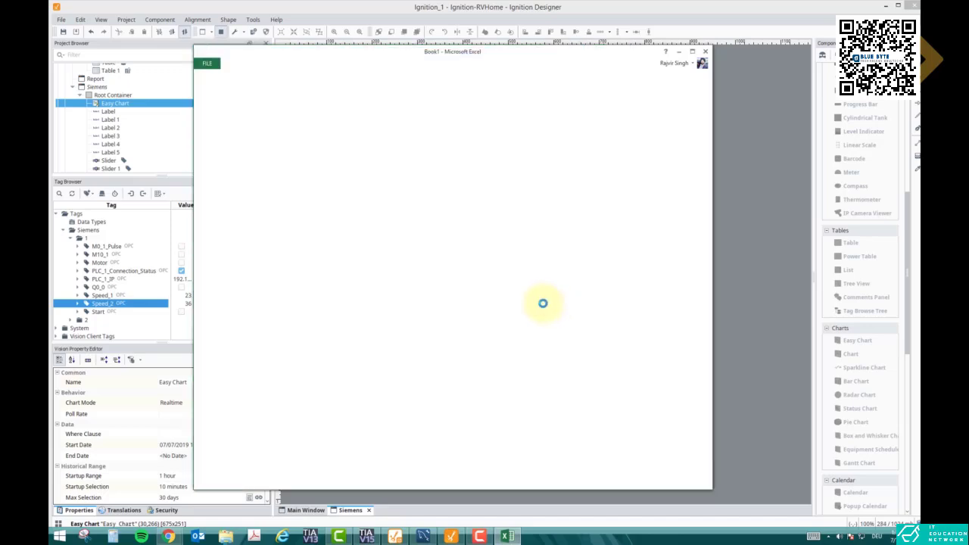
left_click(448, 295)
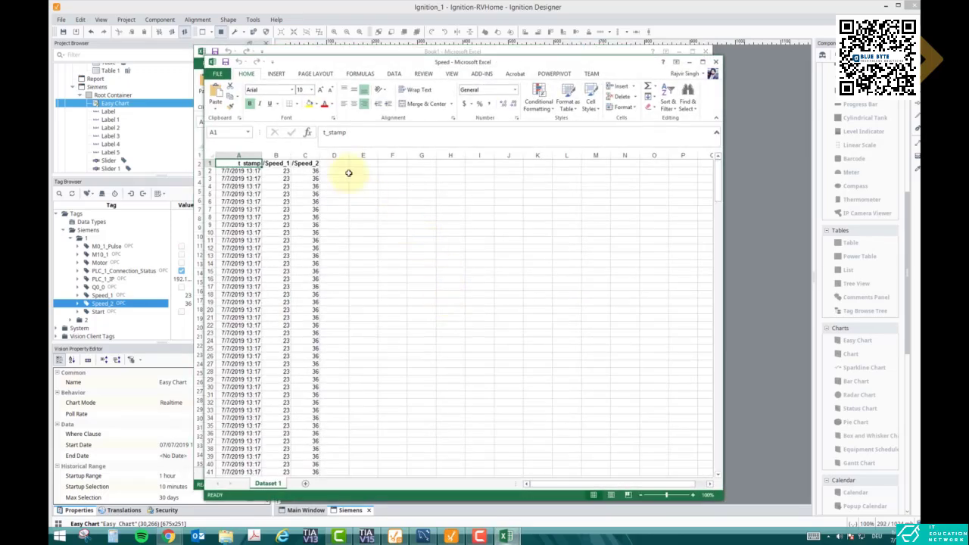
Maximize the Speed workbook, widen the t_stamp column, and examine the timestamps and both speed columns down to the last rows
double_click(352, 54)
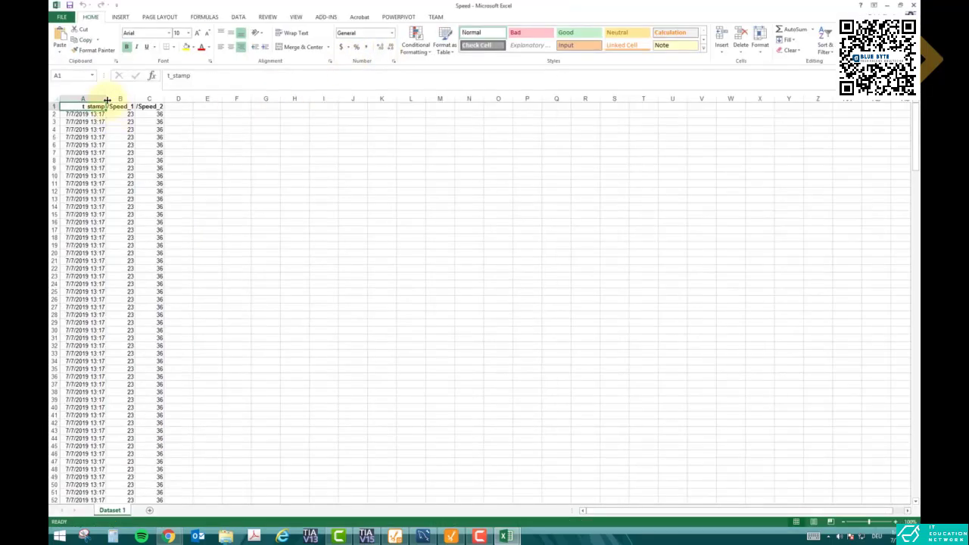
left_click_drag(107, 100, 119, 99)
left_click(138, 182)
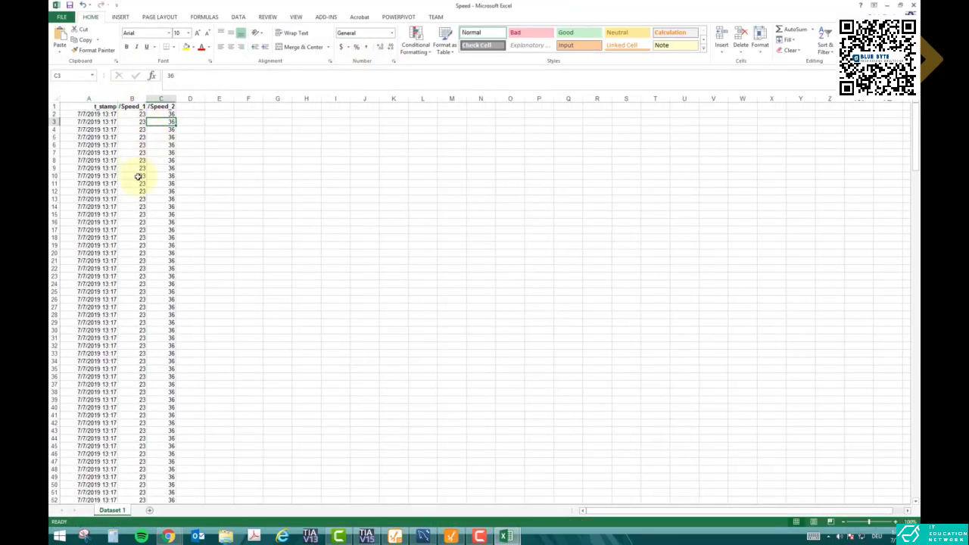
scroll(162, 219, "down", 20)
scroll(176, 232, "down", 20)
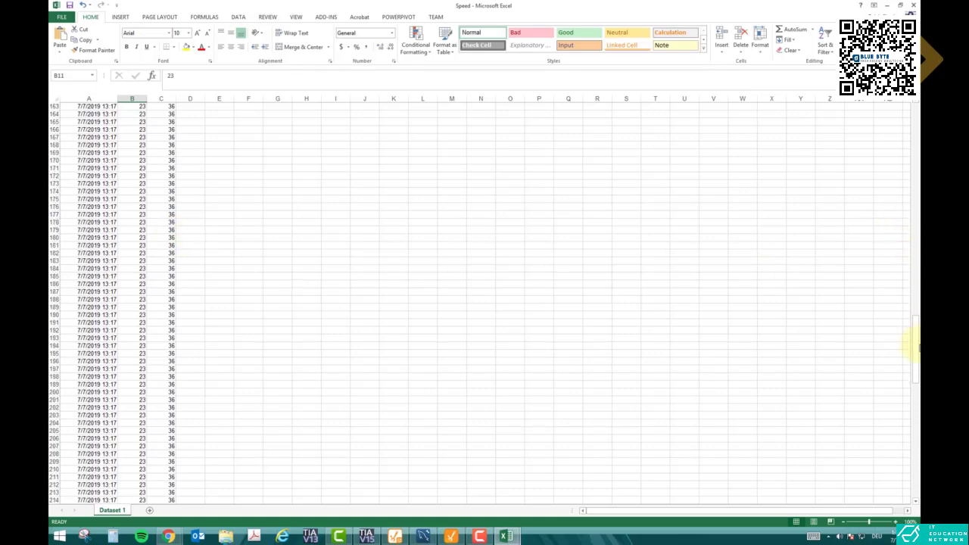
left_click_drag(916, 351, 915, 467)
left_click(743, 276)
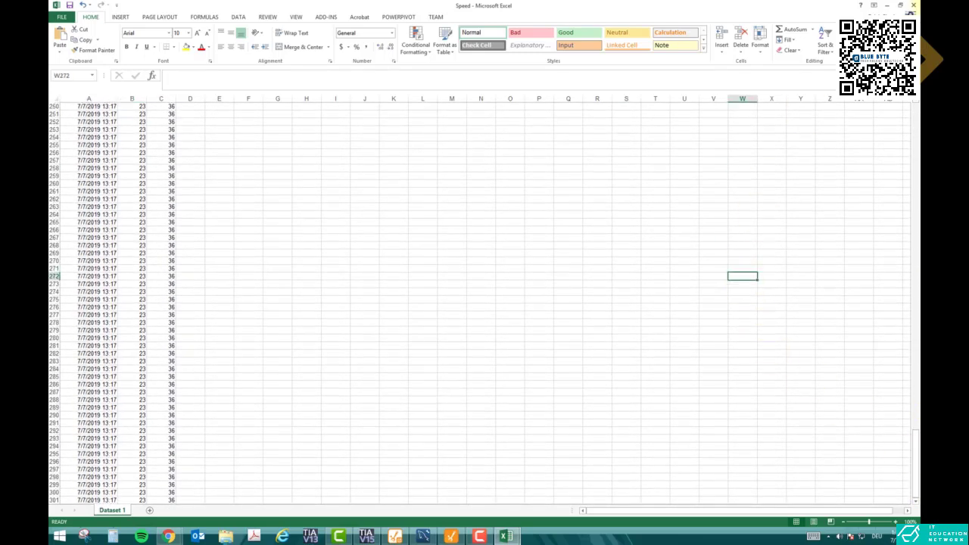
Close the Speed workbook without saving changes and minimize the remaining Excel window to return to Ignition Designer
left_click(913, 5)
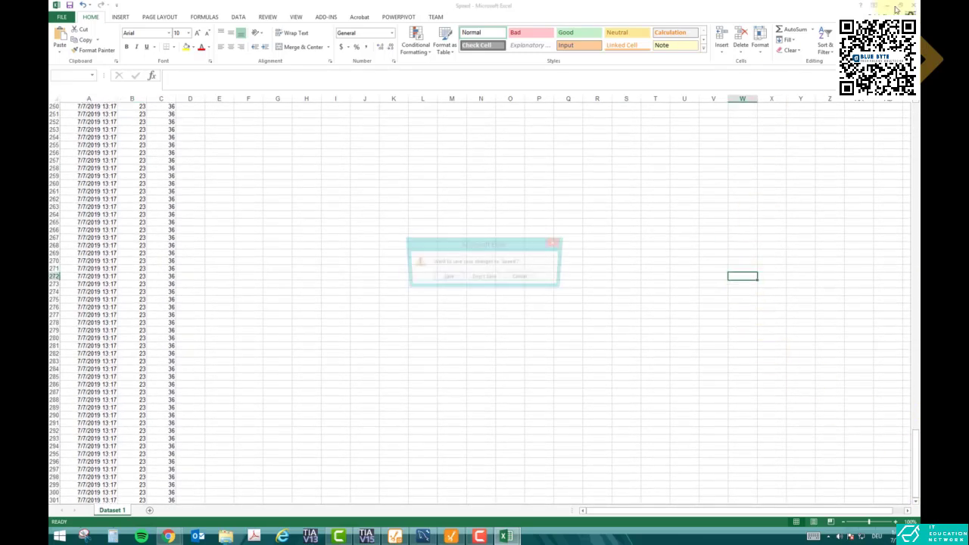
left_click(484, 278)
left_click(678, 51)
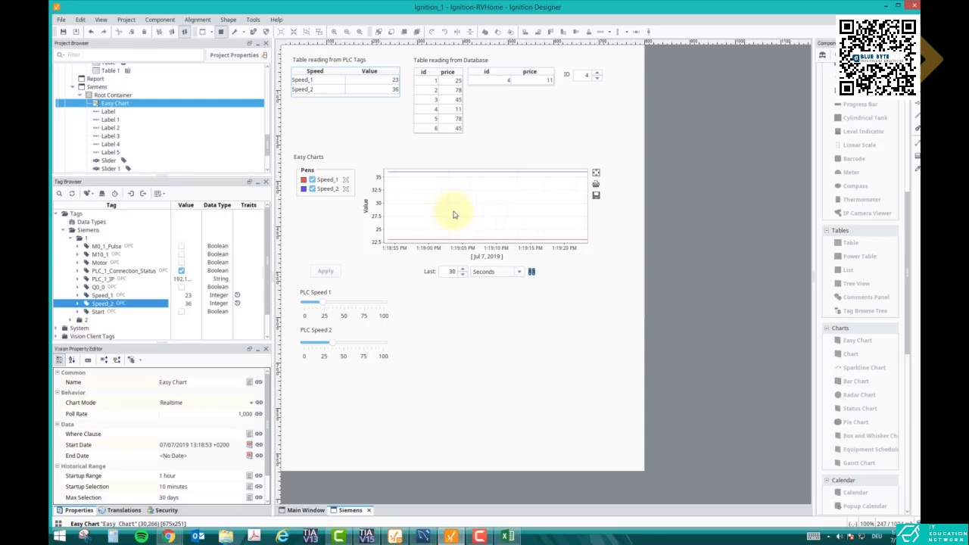
Look at the database tables in MySQL Workbench and the Main Window's charts, and return to the Siemens window
left_click(412, 506)
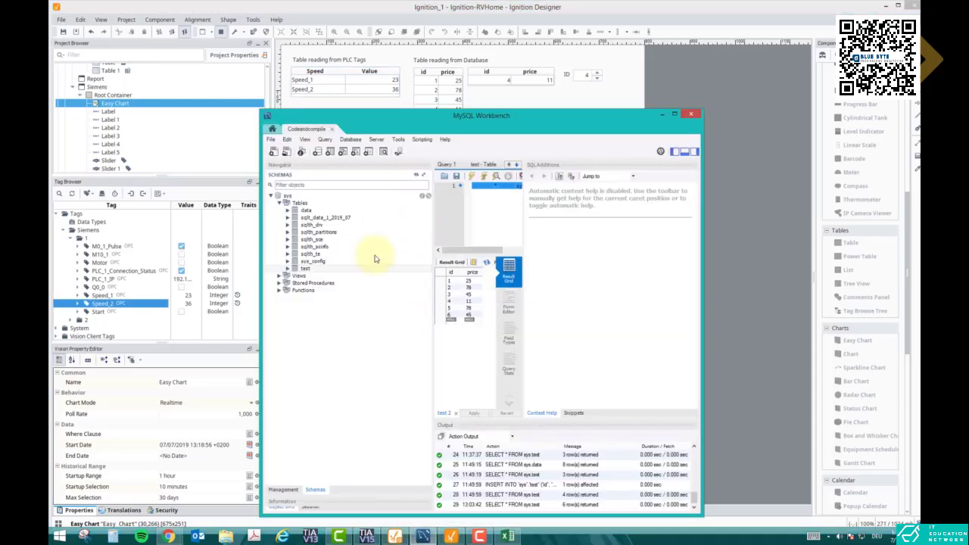
left_click(423, 536)
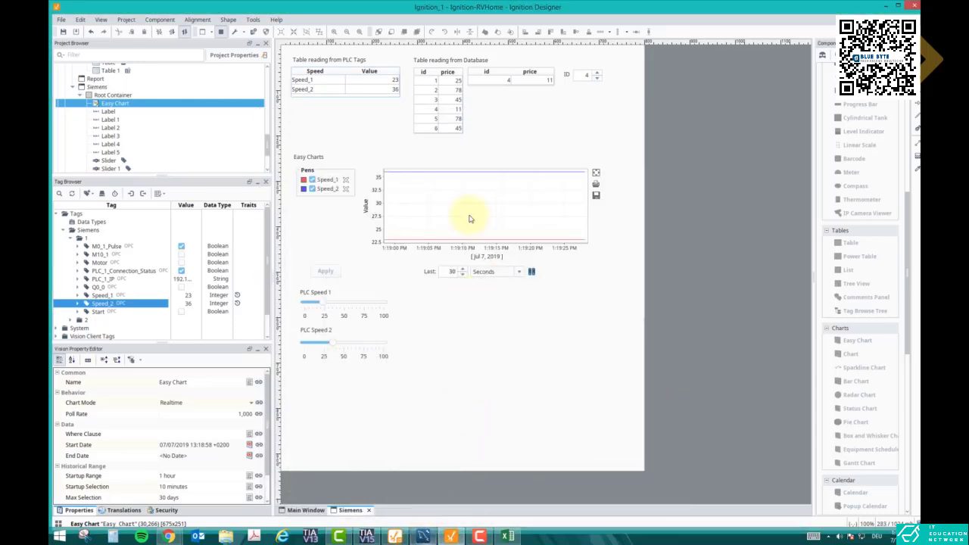
left_click(307, 510)
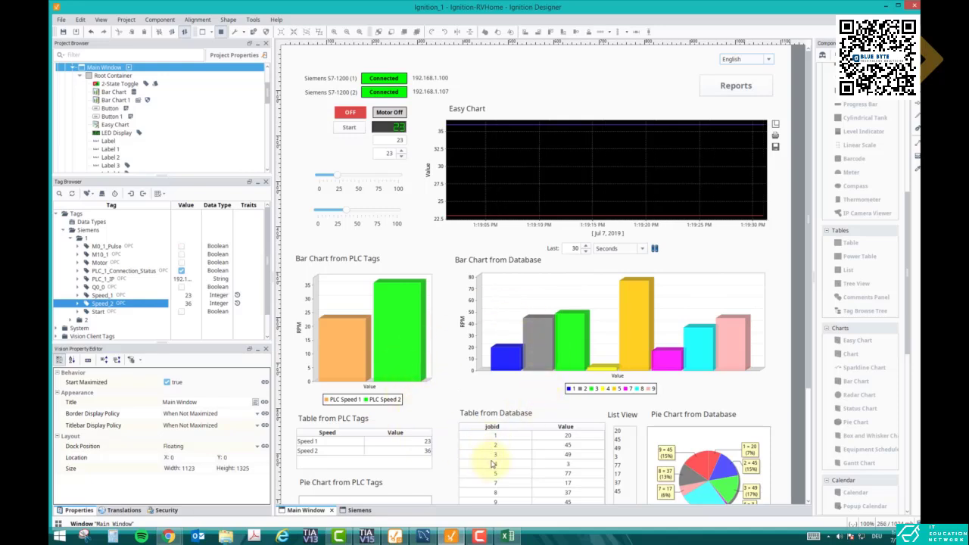
left_click(361, 511)
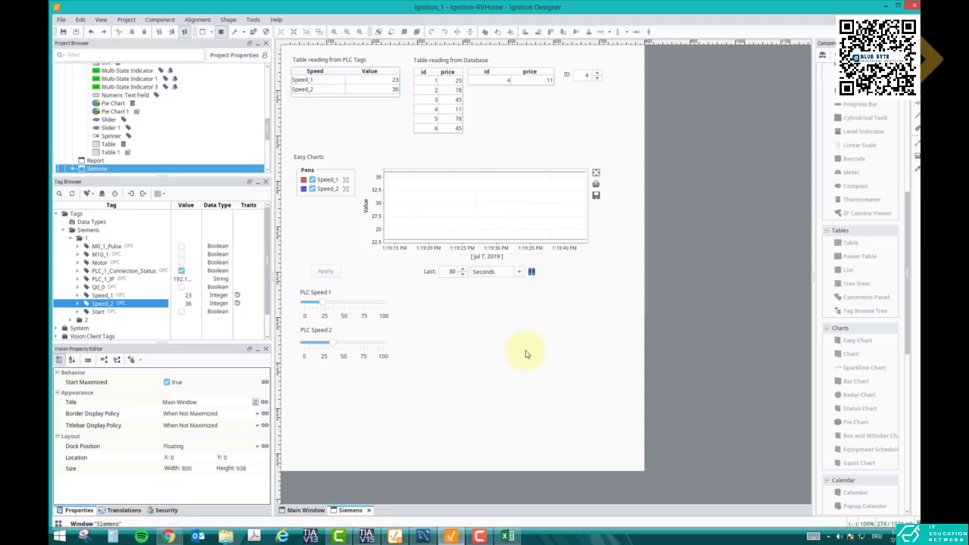
Check the Easy Chart's mode options and set its background to Black
right_click(477, 222)
mouse_move(492, 226)
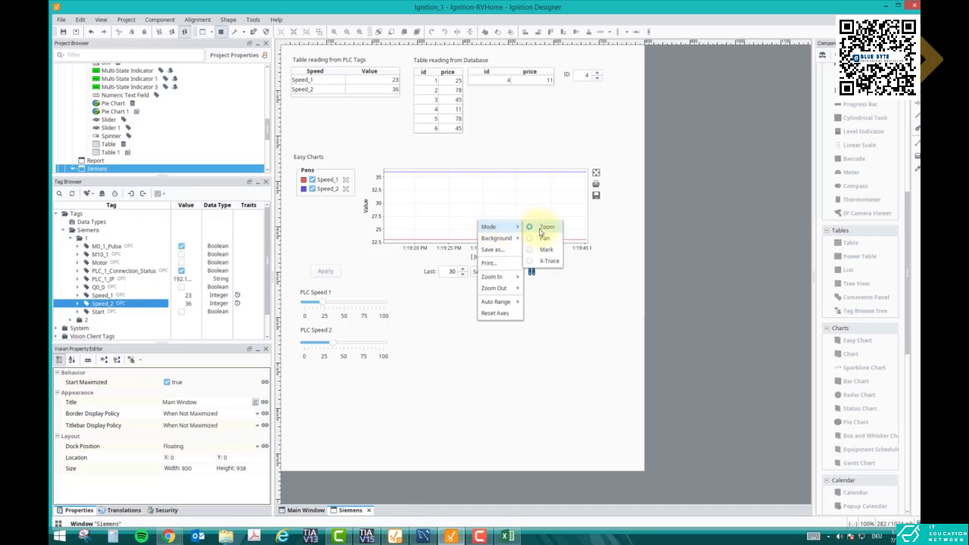
left_click(499, 184)
right_click(480, 185)
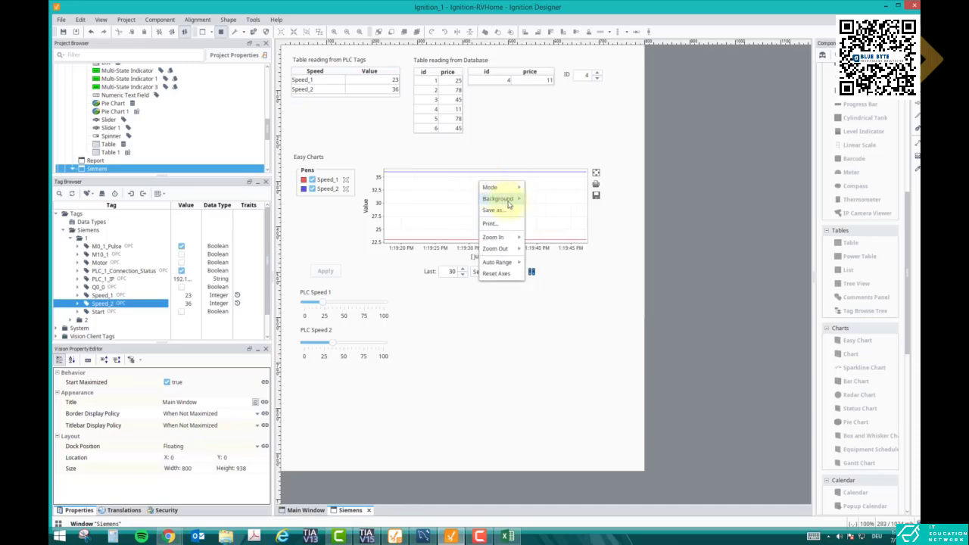
mouse_move(503, 199)
left_click(534, 199)
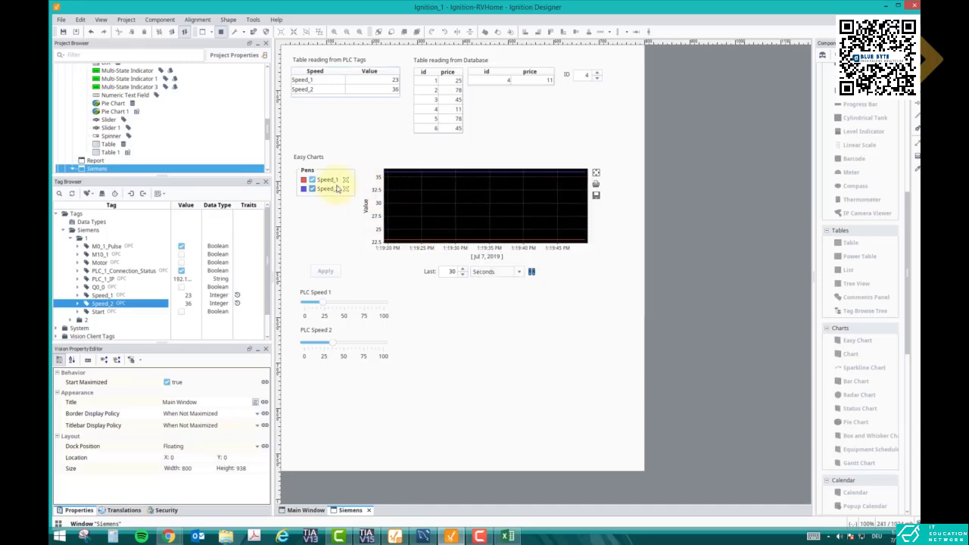